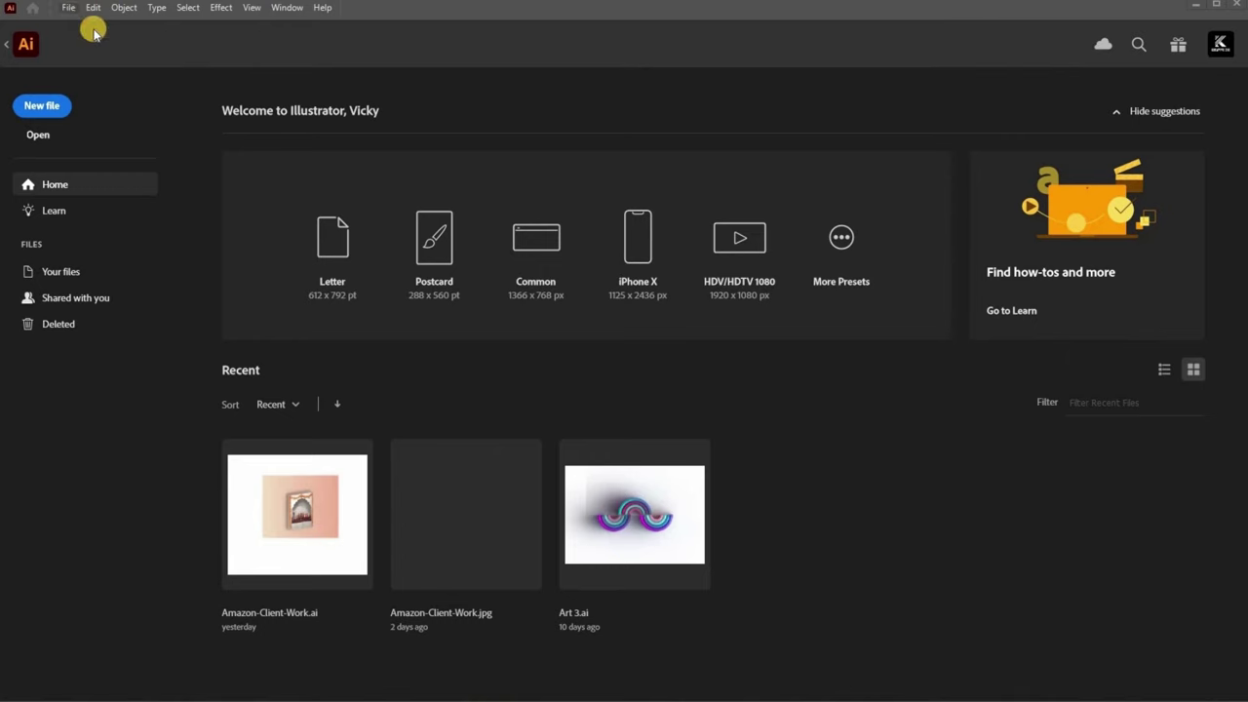
Bring up the new-document settings with the 1920 x 1080 px, RGB, Screen (72 ppi) preset
left_click(68, 7)
key("Return")
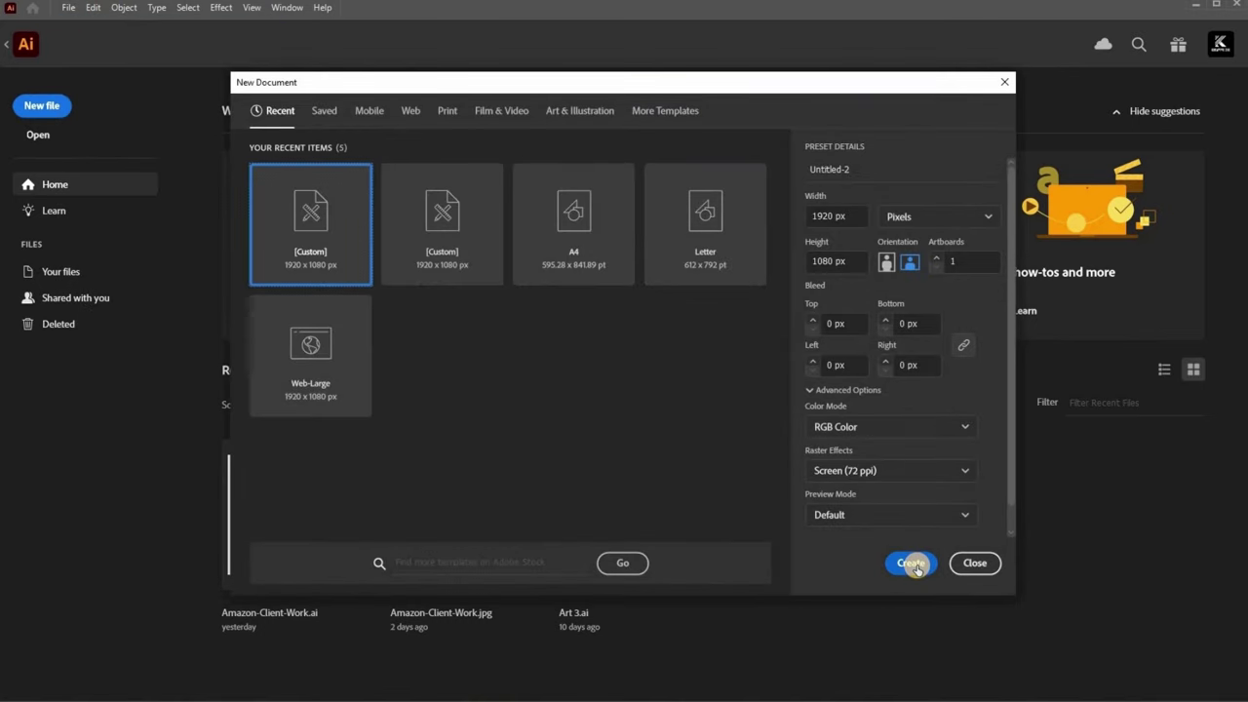
Create the 1920 x 1080 px document and place a 600 px polar grid with 6 concentric circles
key("Return")
left_click_drag(35, 129, 103, 202)
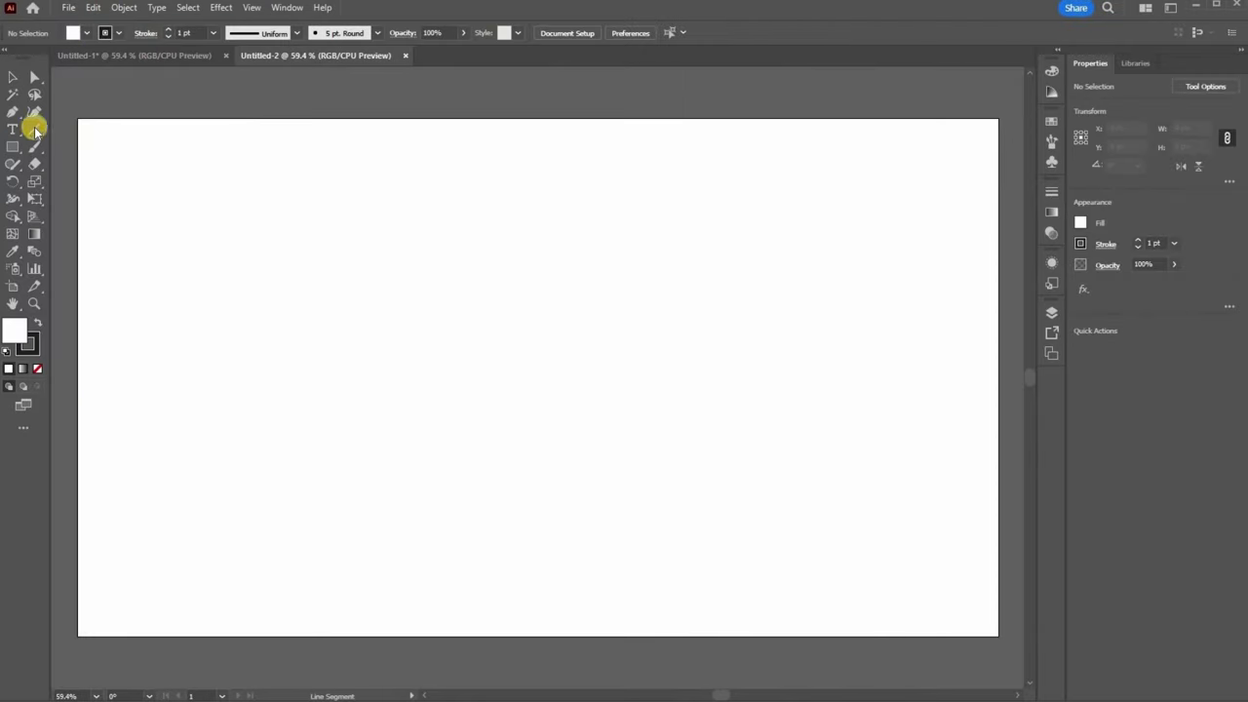
left_click(103, 199)
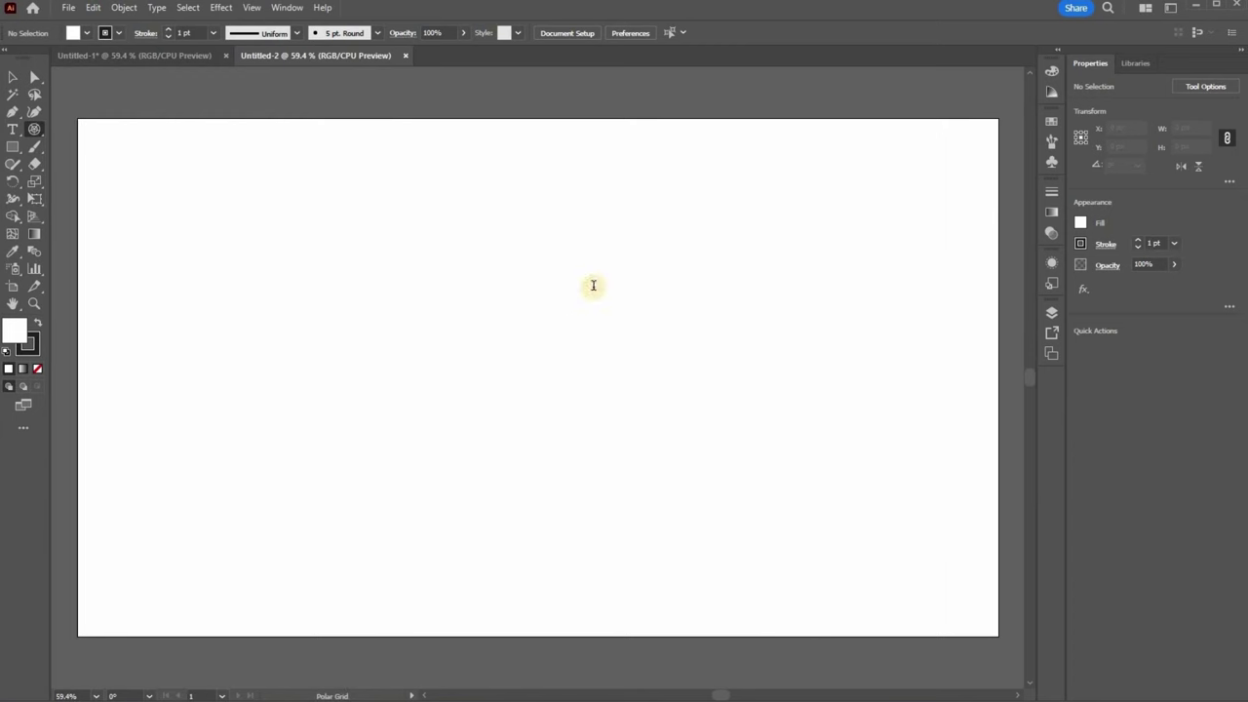
left_click(598, 315)
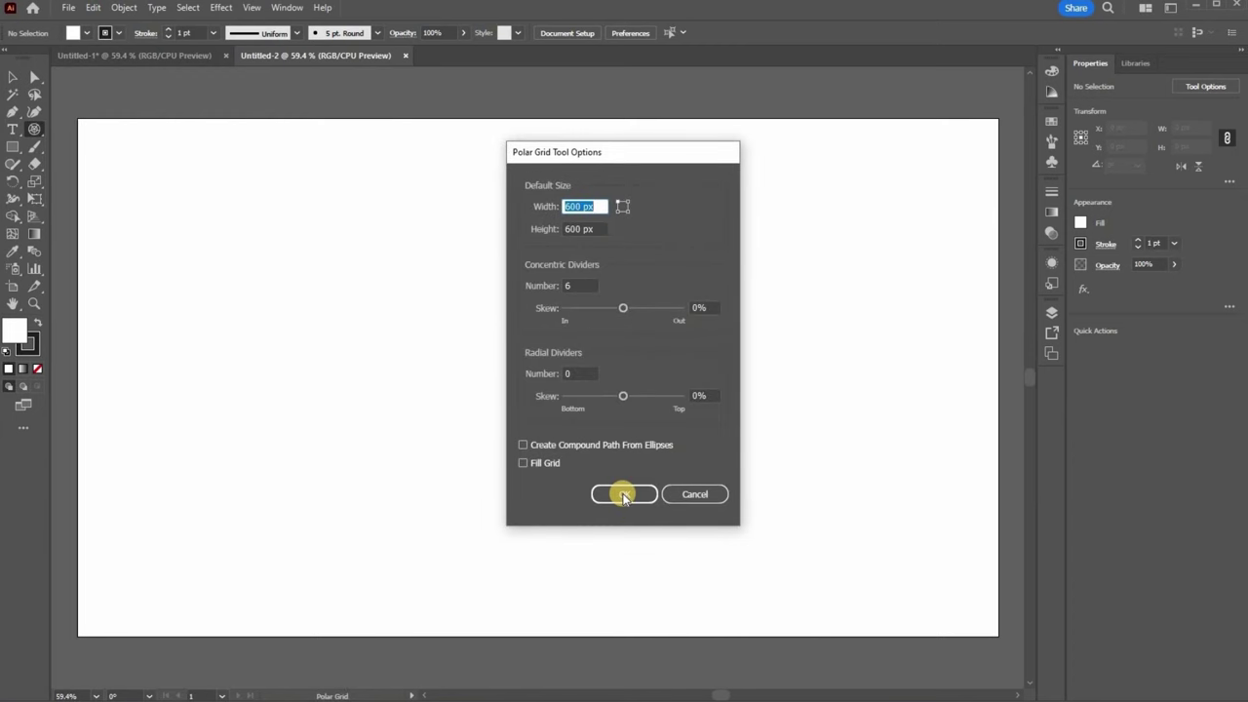
key("Return")
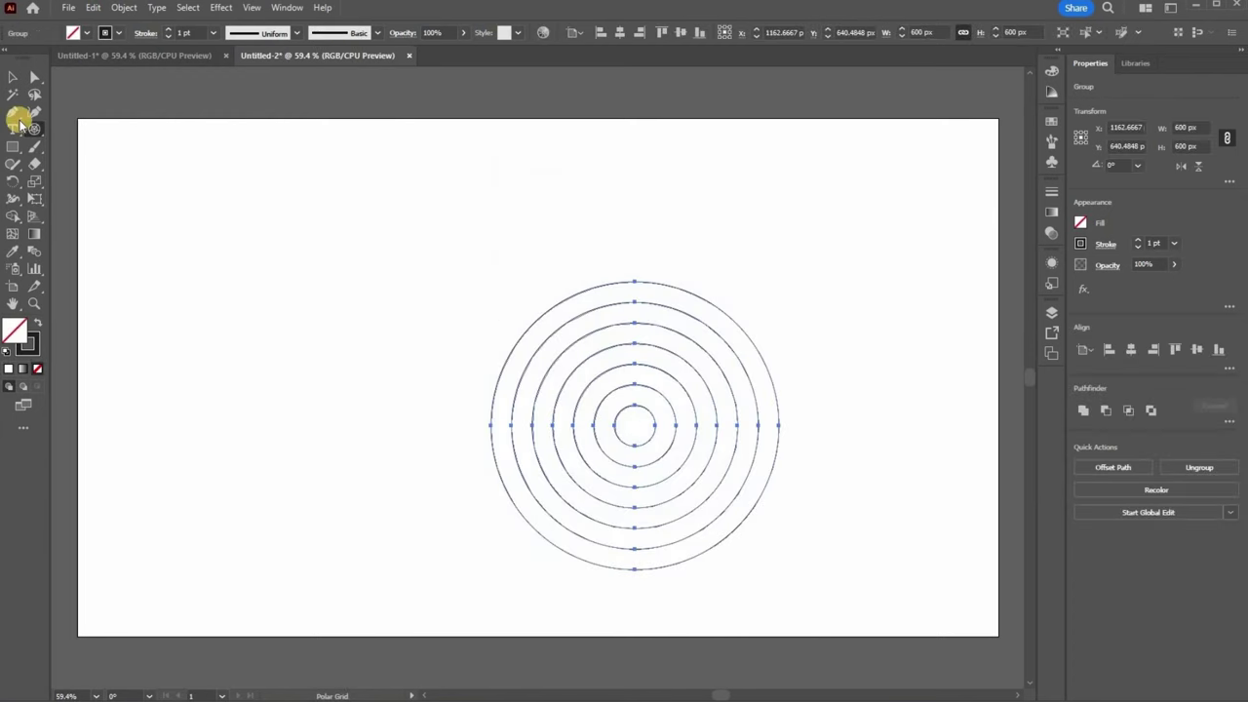
left_click(14, 78)
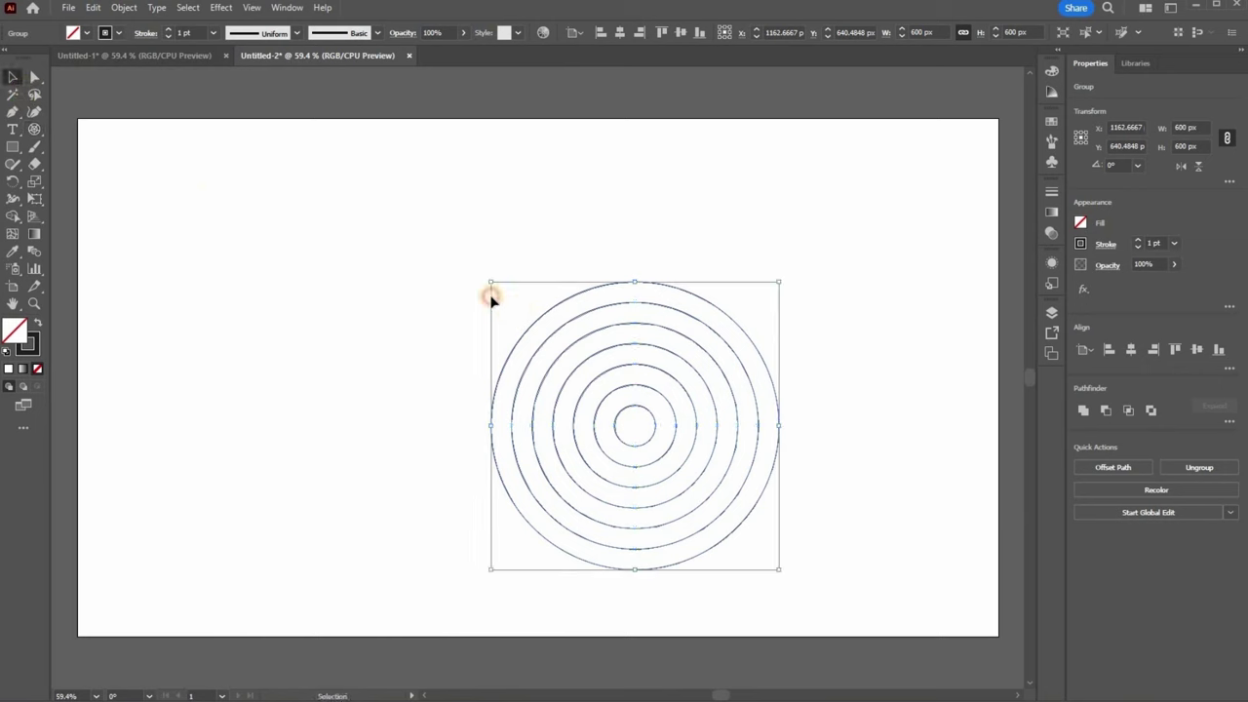
Move the circles up-left, delete their top halves, and drag a copy slightly right
left_click_drag(491, 297, 326, 215)
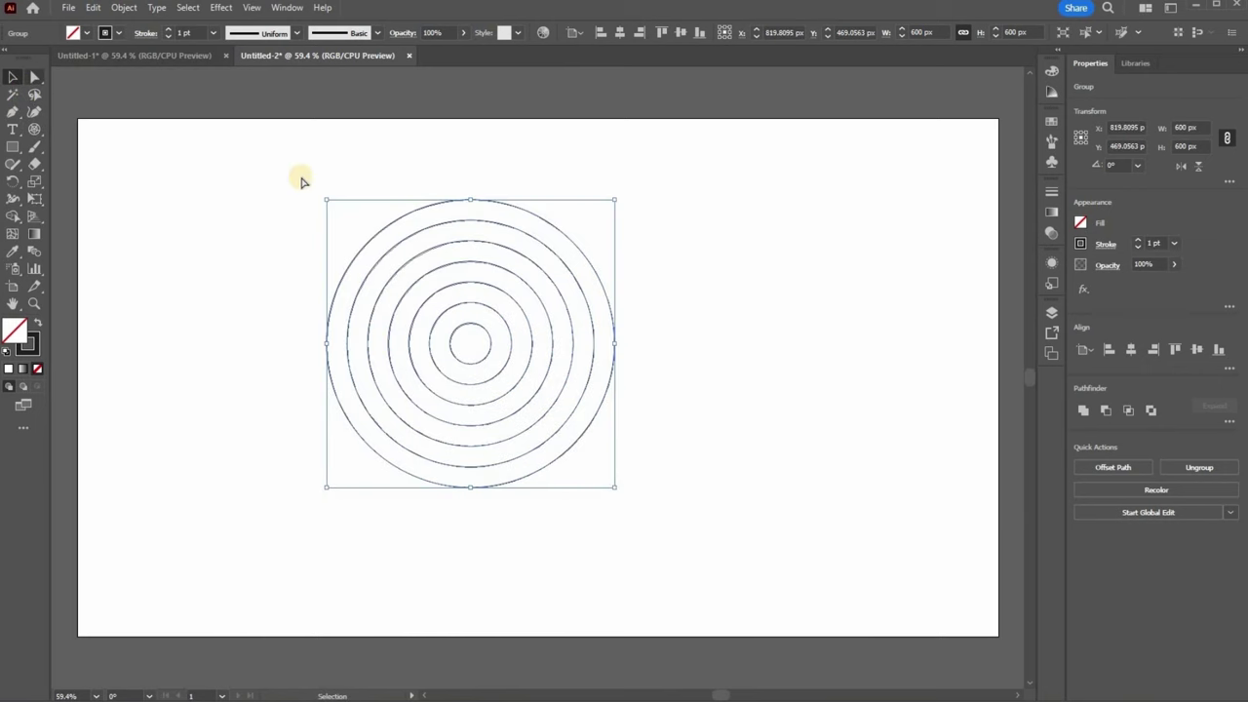
key("a")
left_click_drag(293, 174, 672, 329)
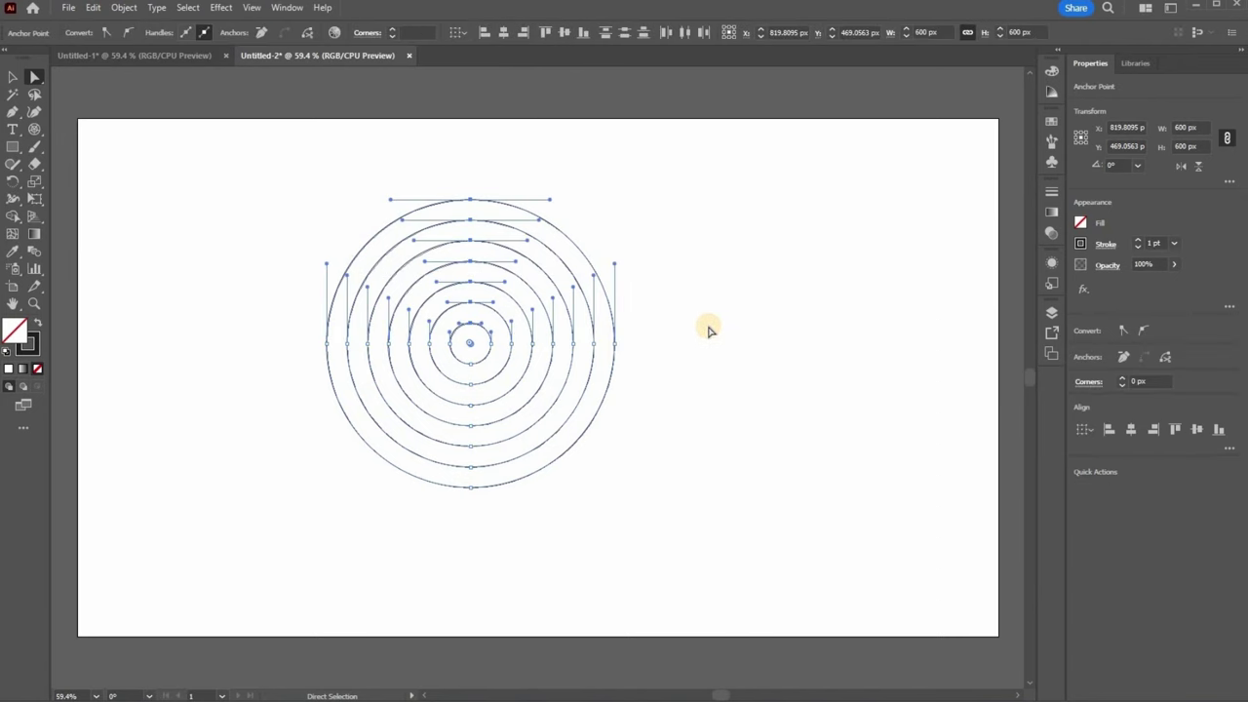
key("Delete")
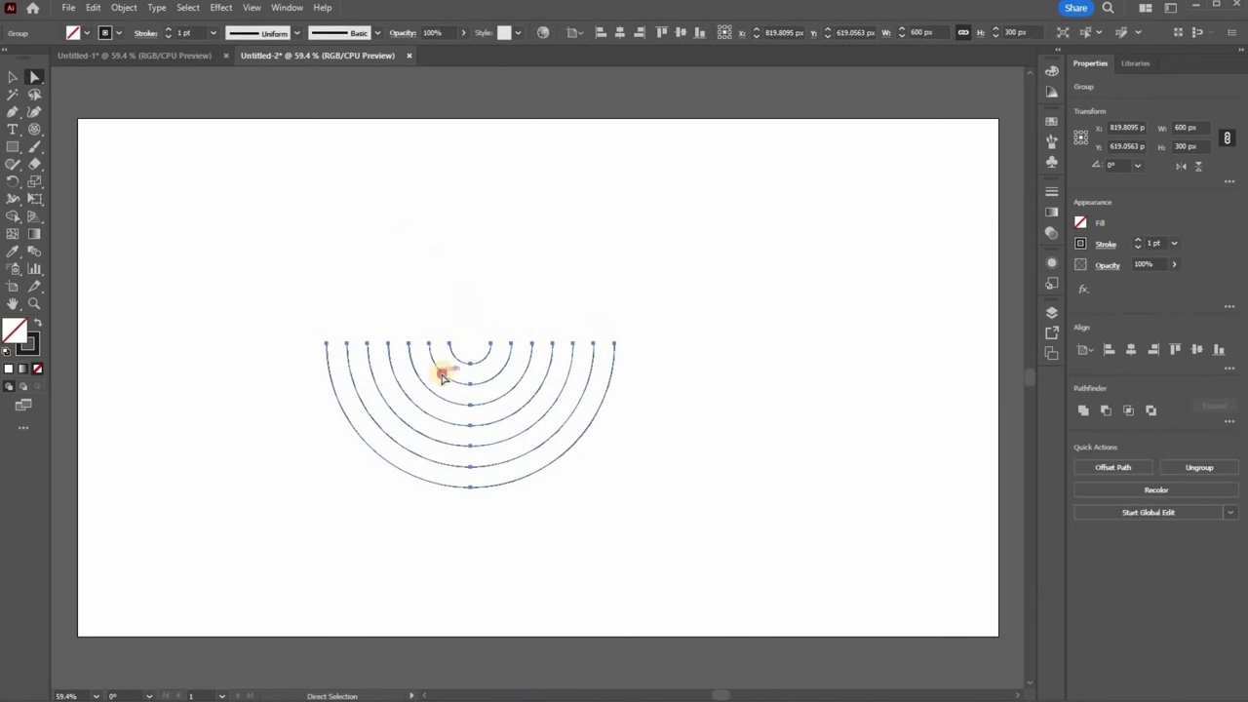
key("v")
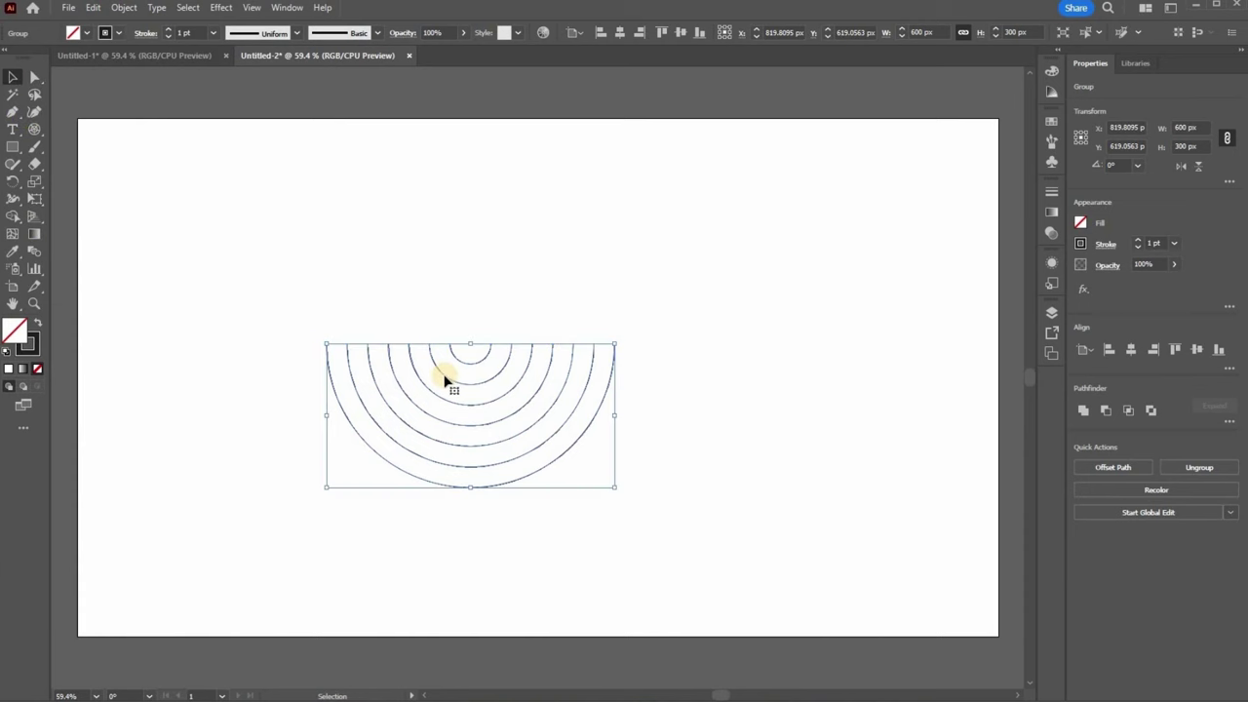
left_click_drag(582, 407, 568, 401)
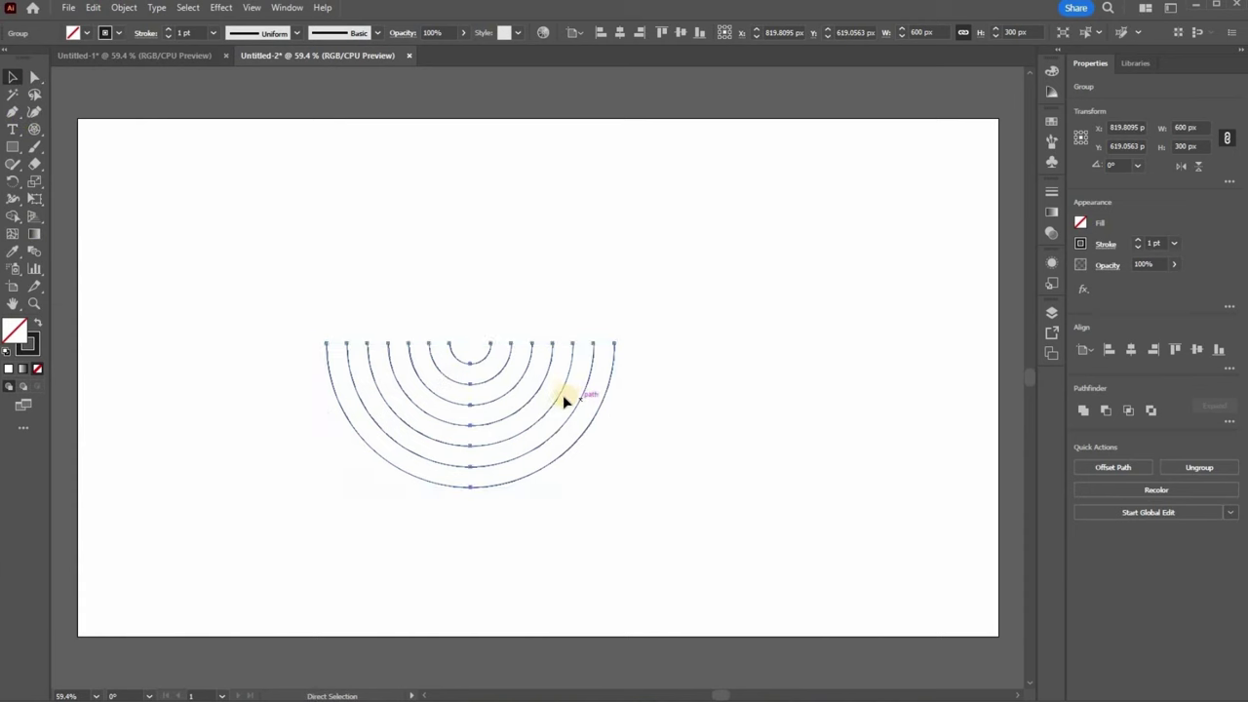
Rotate the copied semicircles 180° and seat them on the originals to form a spiral
right_click(570, 400)
mouse_move(612, 308)
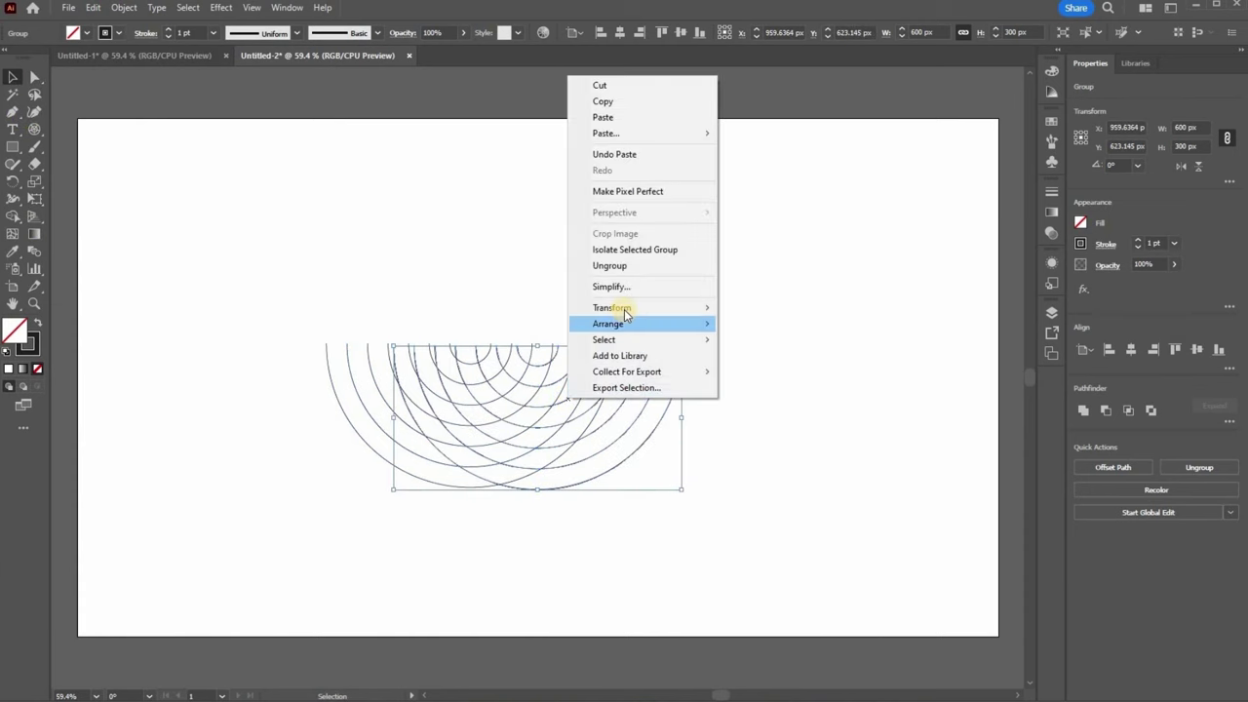
left_click(737, 345)
left_click(650, 390)
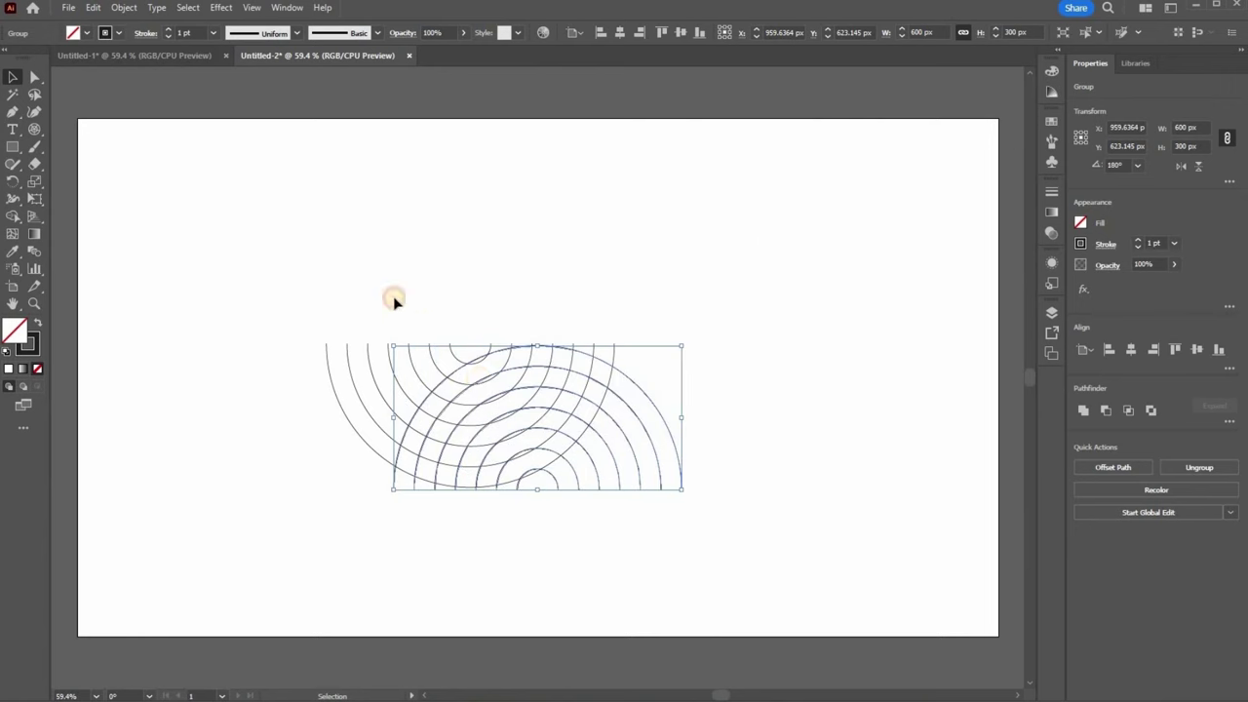
left_click_drag(380, 237, 571, 278)
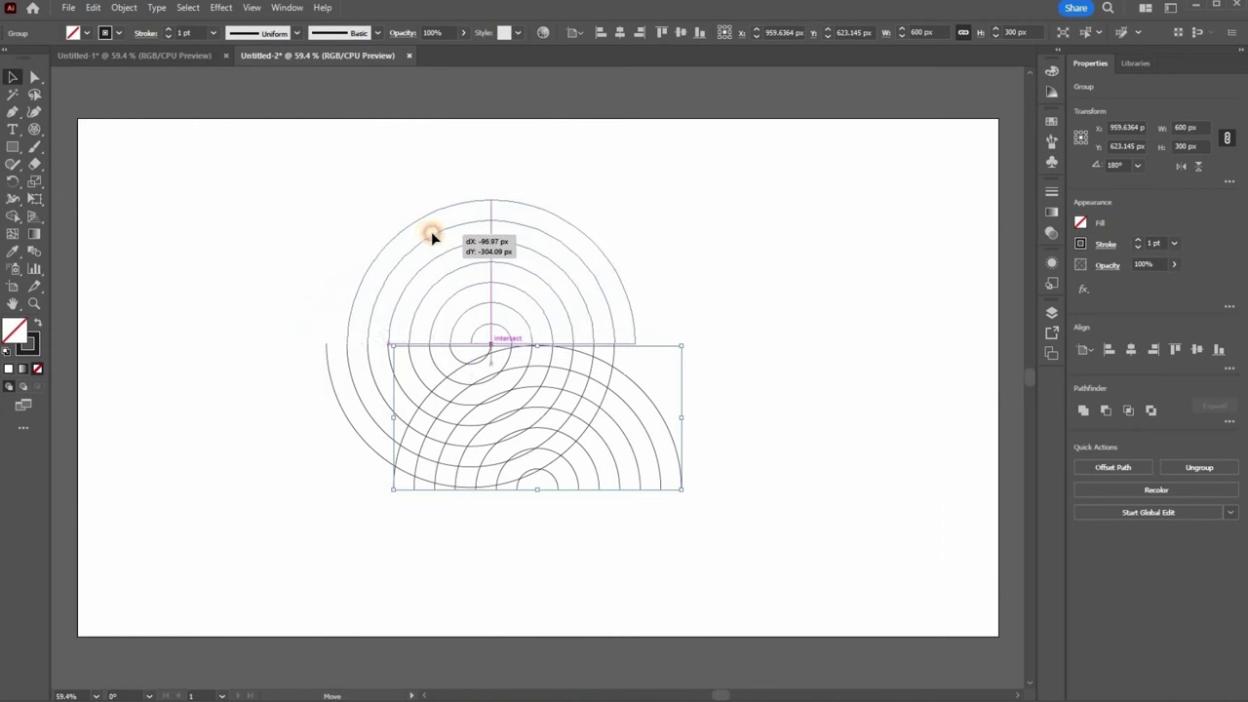
left_click_drag(571, 278, 669, 368)
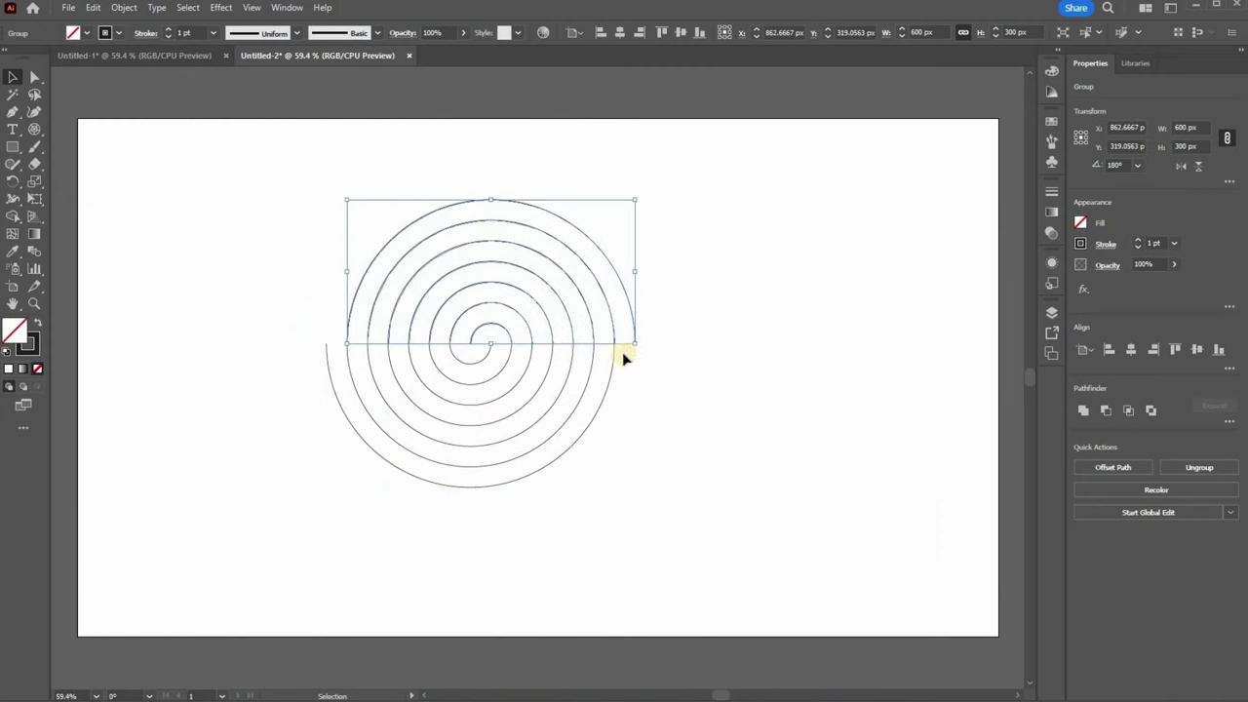
left_click(488, 329)
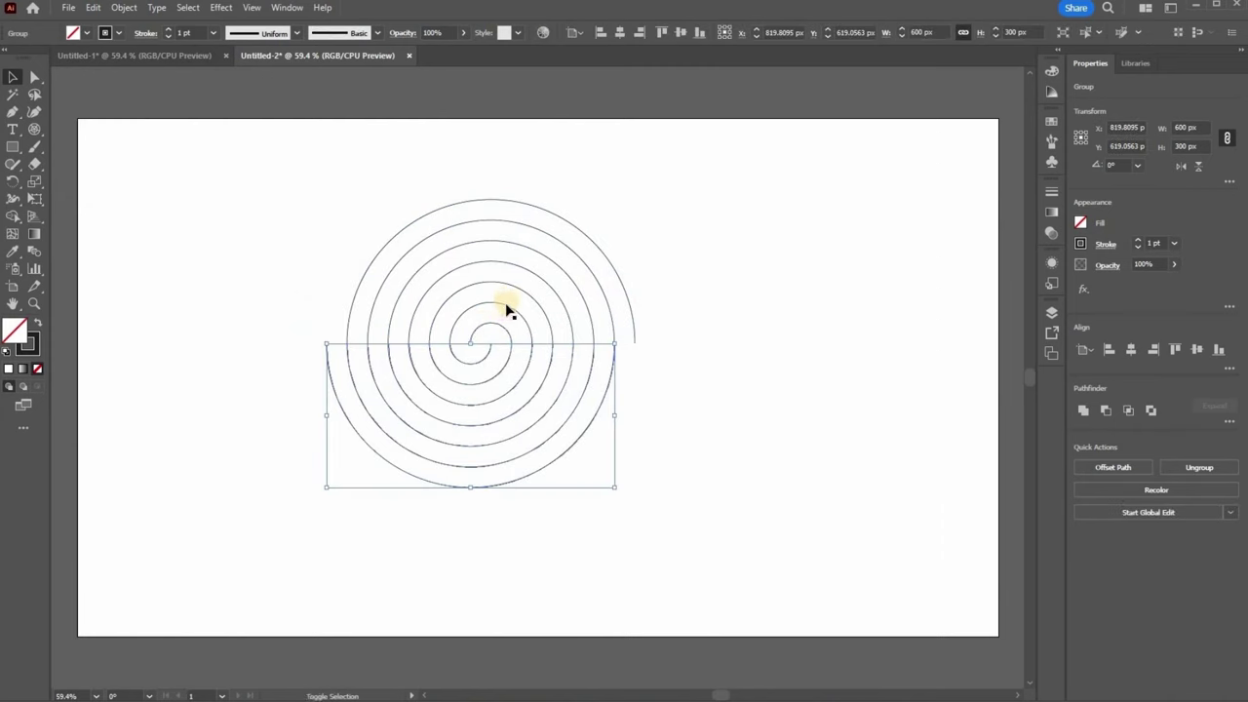
key("ctrl+a")
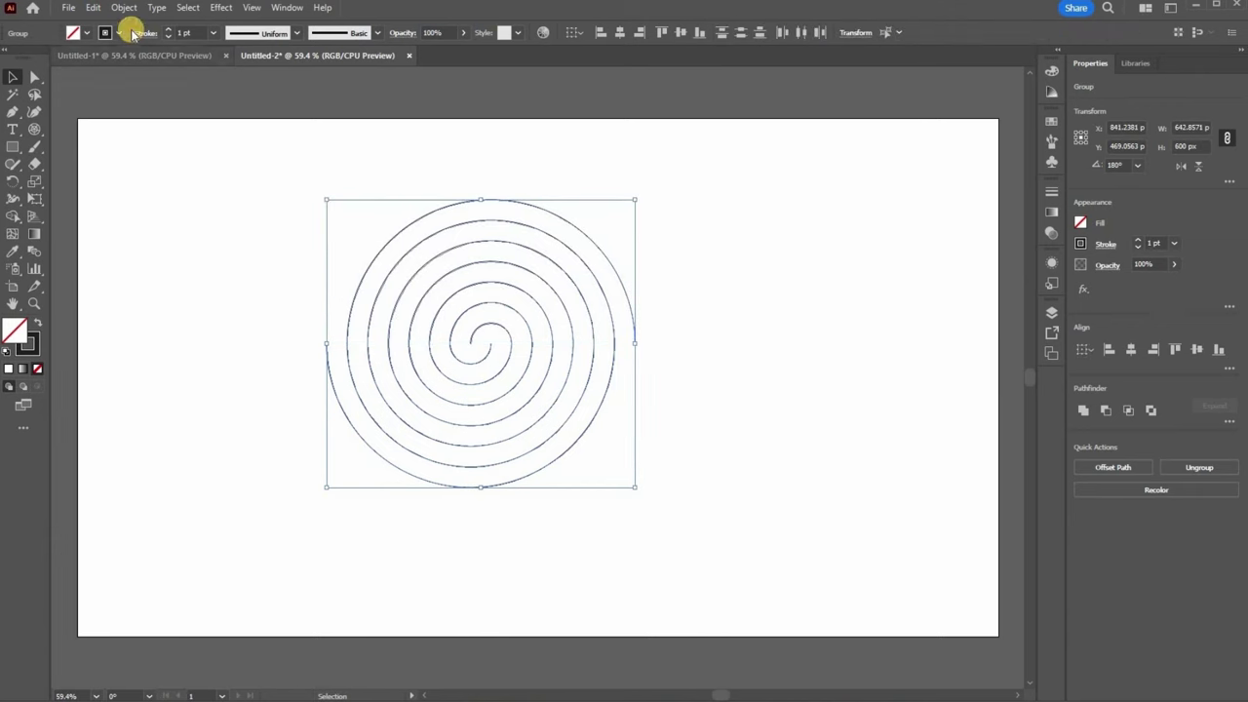
Ungroup the spiral into separate arc paths and deselect it
left_click(124, 7)
mouse_move(141, 369)
left_click(193, 109)
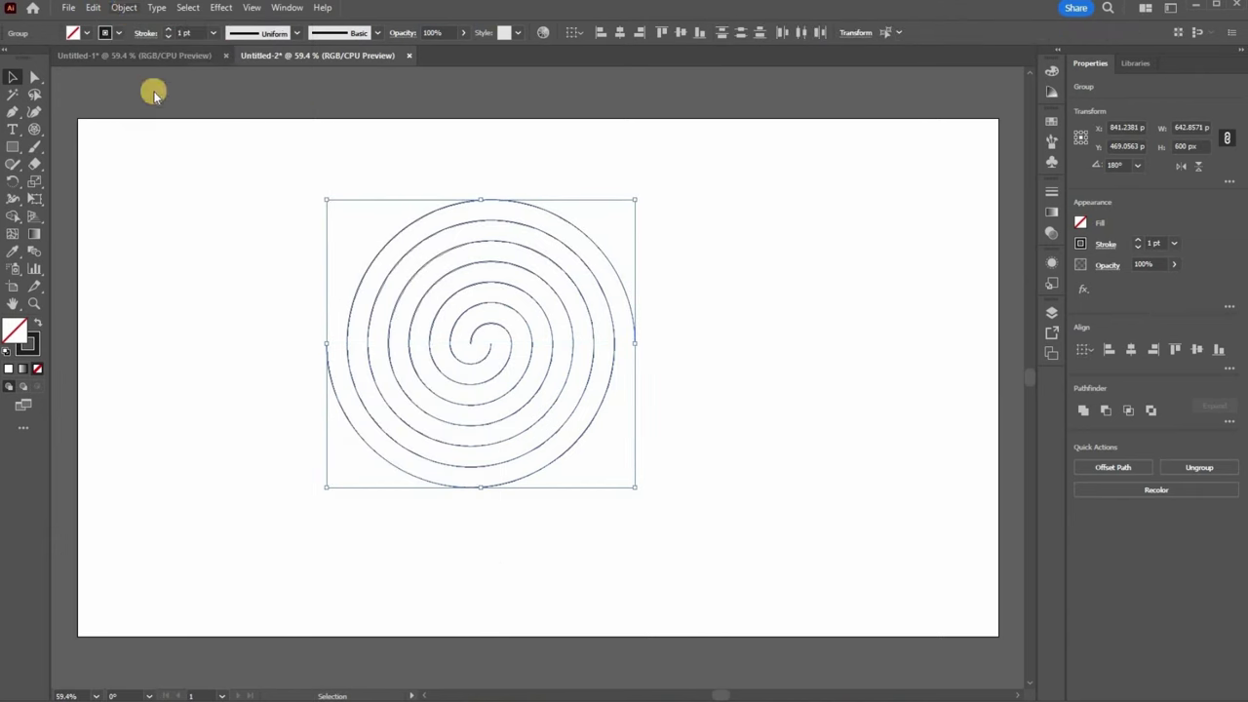
left_click(124, 7)
left_click(167, 105)
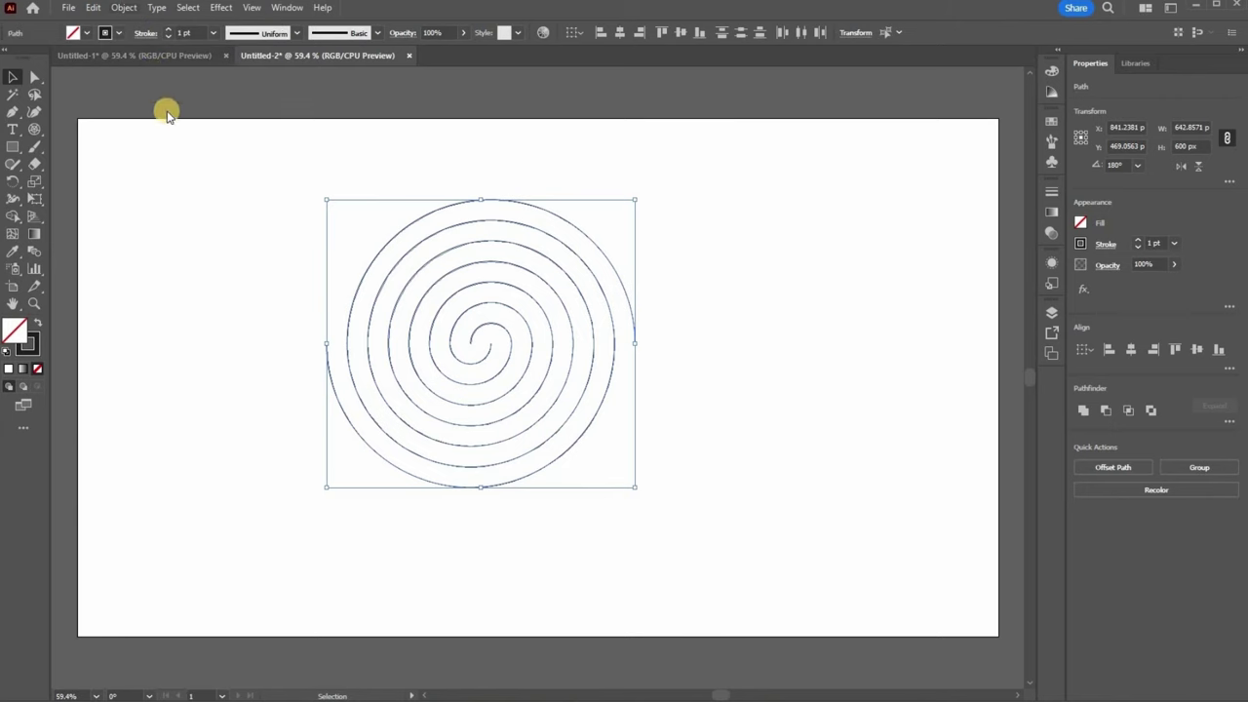
key("alt+o")
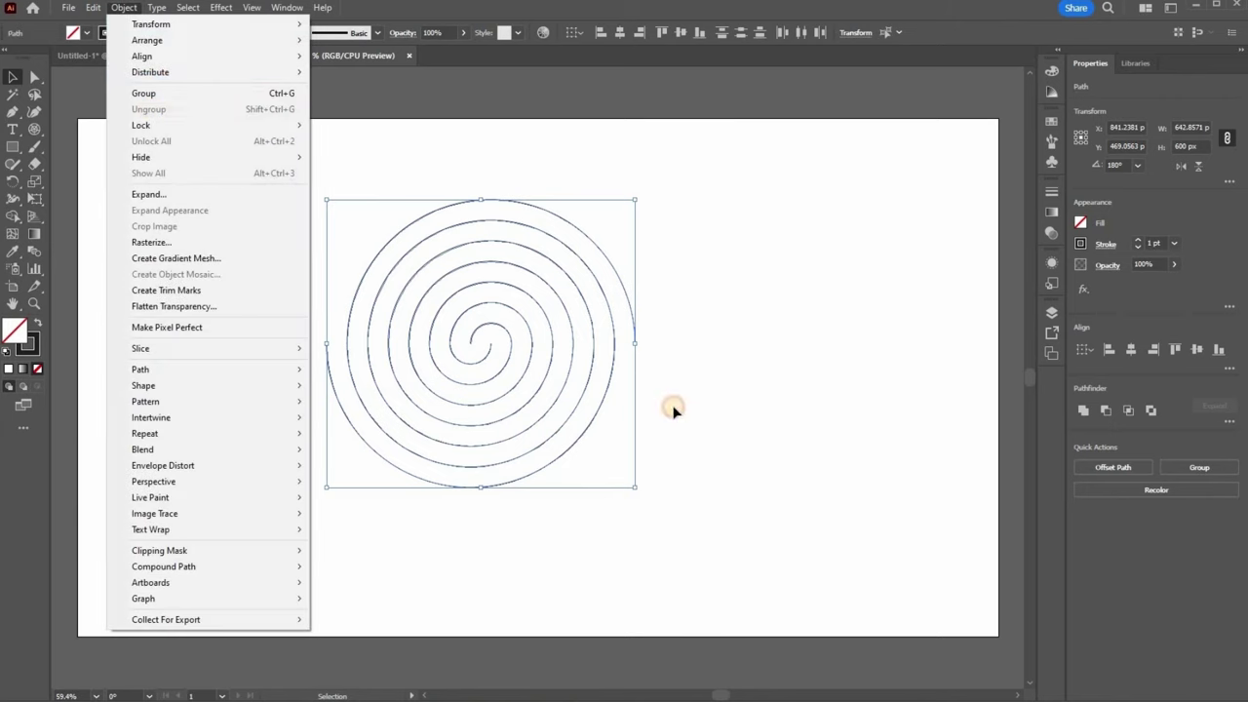
left_click(484, 369)
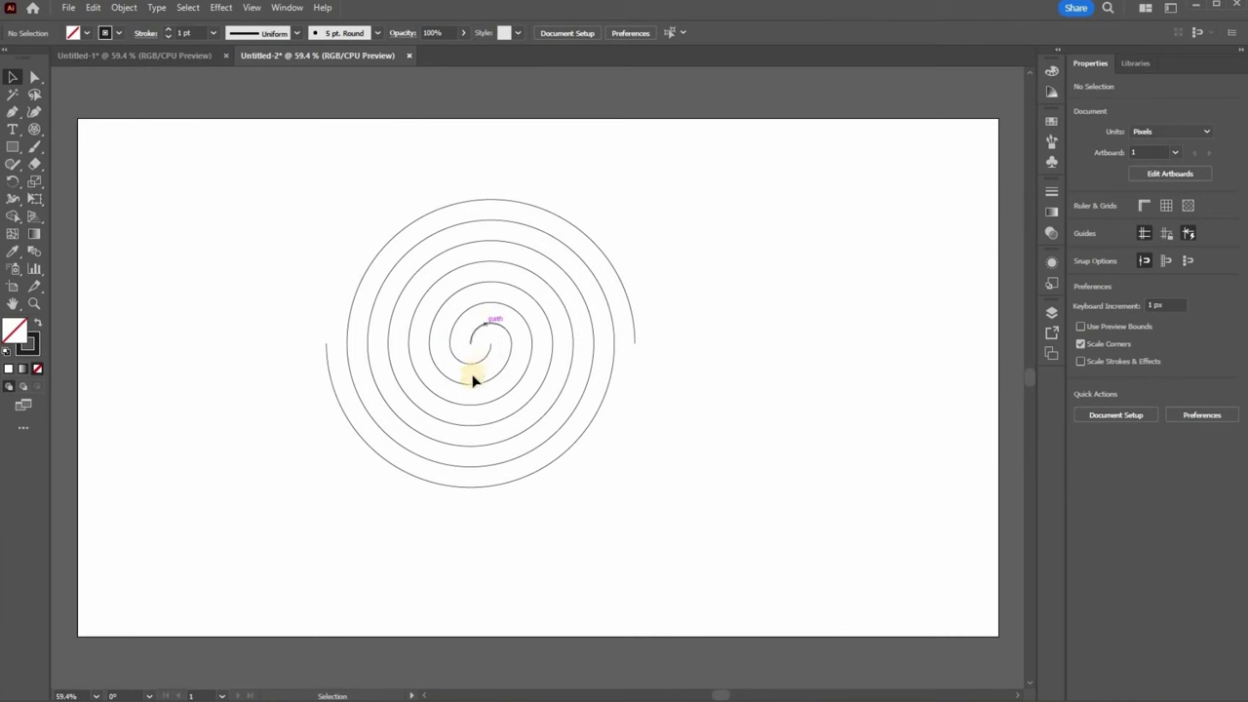
Select the spiral's upper arcs and line them up with the lower arcs
left_click(473, 380)
left_click(473, 386)
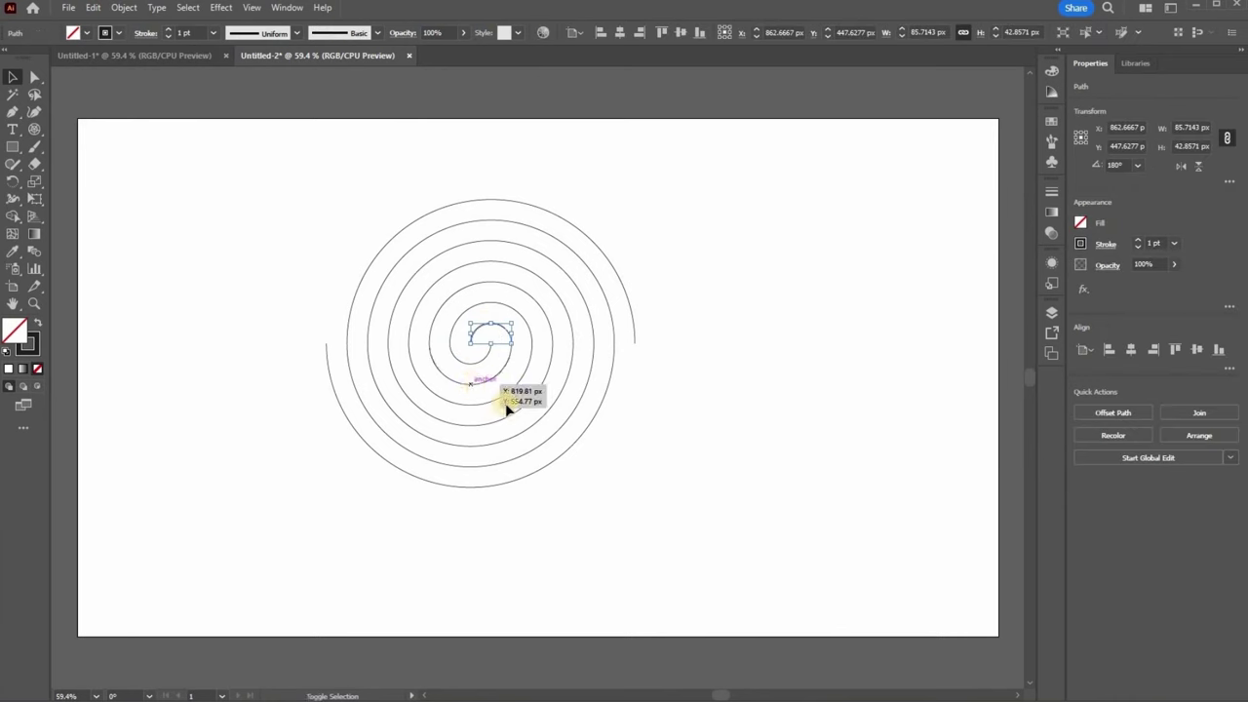
left_click(478, 382, "shift")
left_click(468, 465, "shift")
left_click(544, 484, "shift")
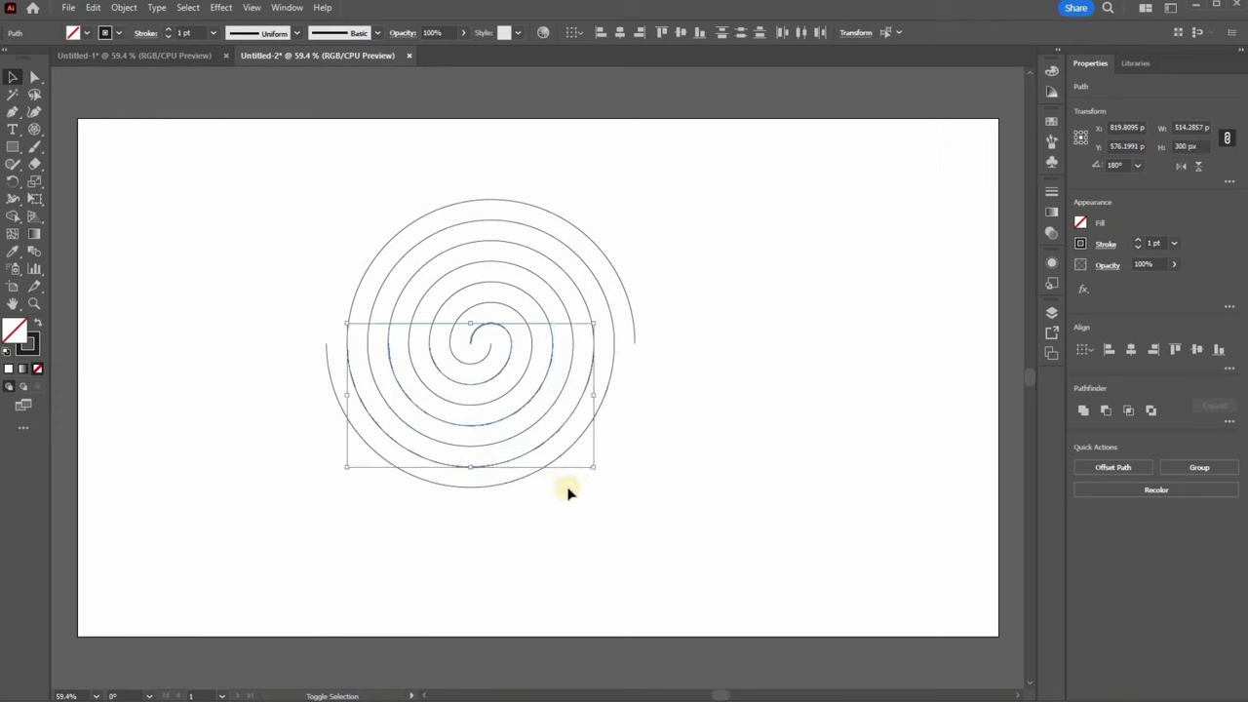
left_click(569, 493)
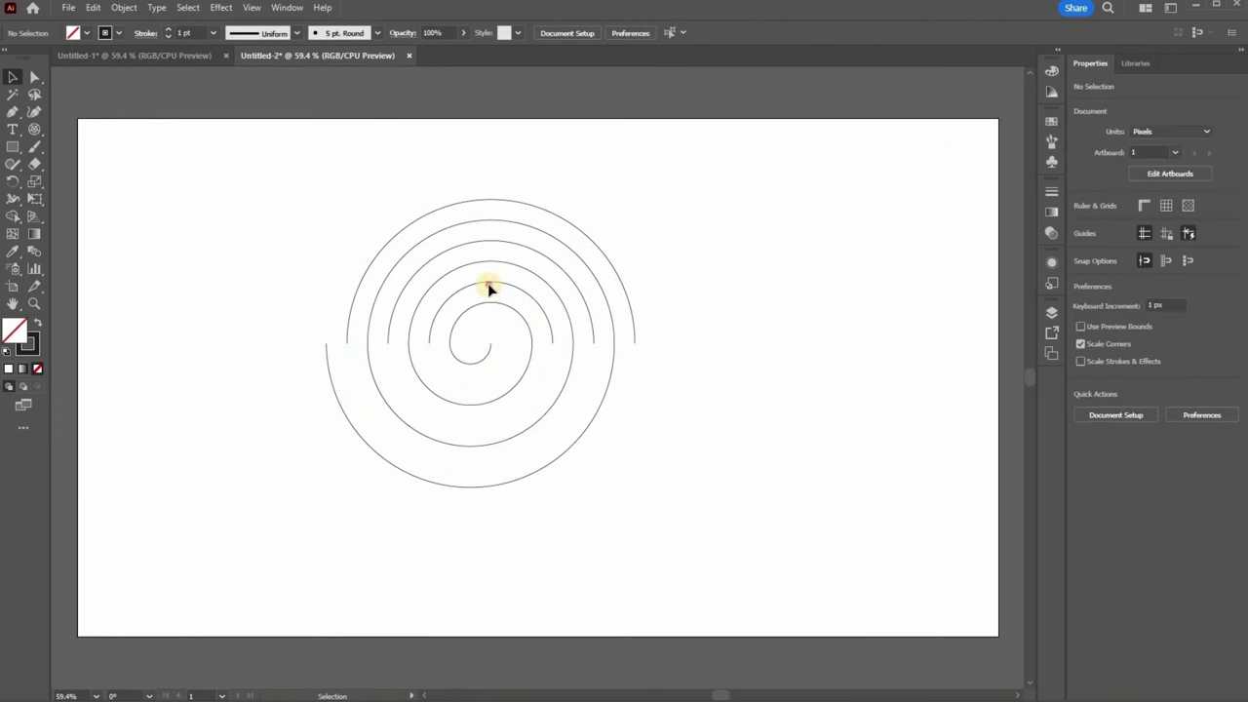
left_click(489, 281)
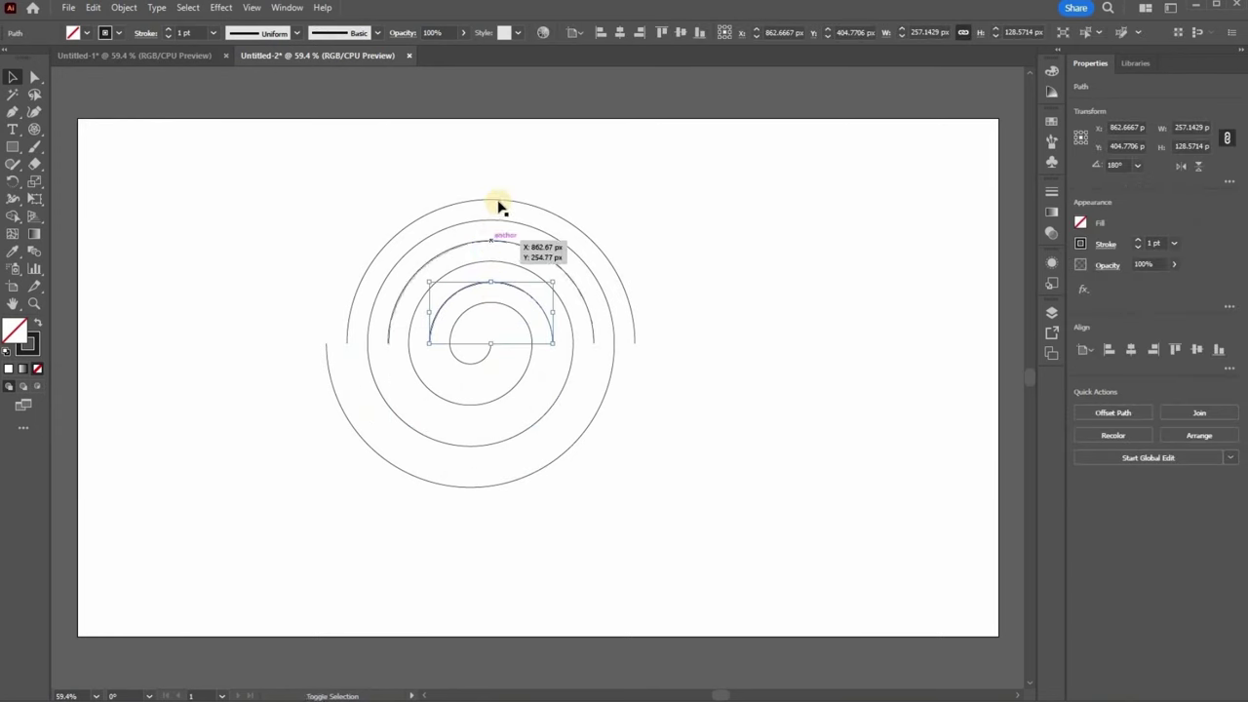
left_click(527, 247, "shift")
left_click(566, 243, "shift")
left_click(586, 256, "shift")
left_click(182, 314)
Start a small curved arc left of the spiral with the Curvature Tool
key("shift+grave")
left_click(180, 310)
left_click(205, 279)
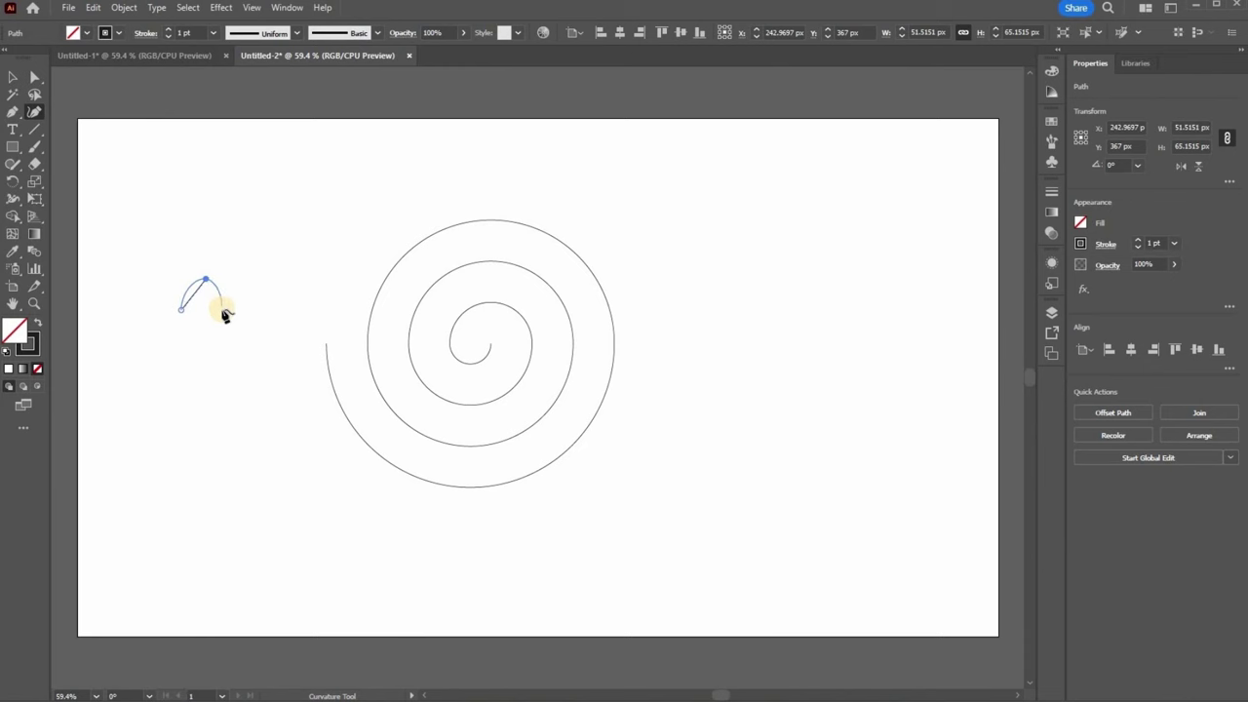
Finish the small arc and fit it onto the spiral's outer left end
left_click(223, 310)
left_click(13, 77)
left_click_drag(80, 127, 213, 297)
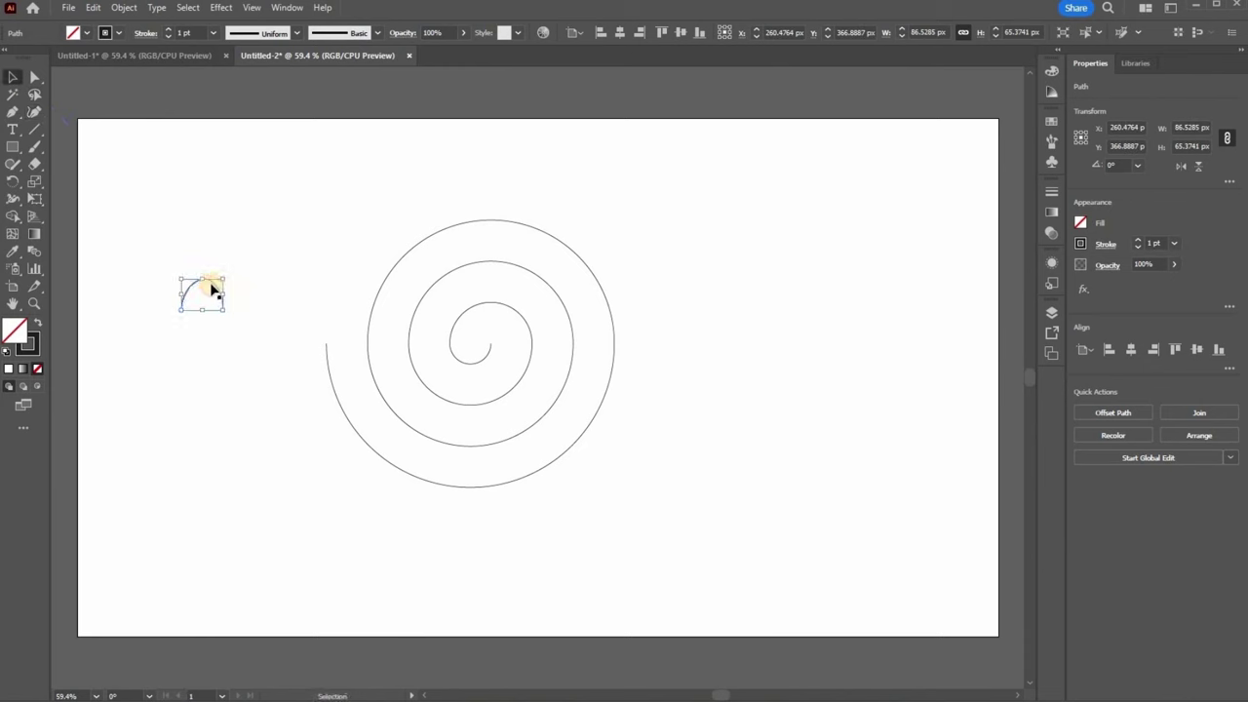
left_click_drag(211, 285, 356, 321)
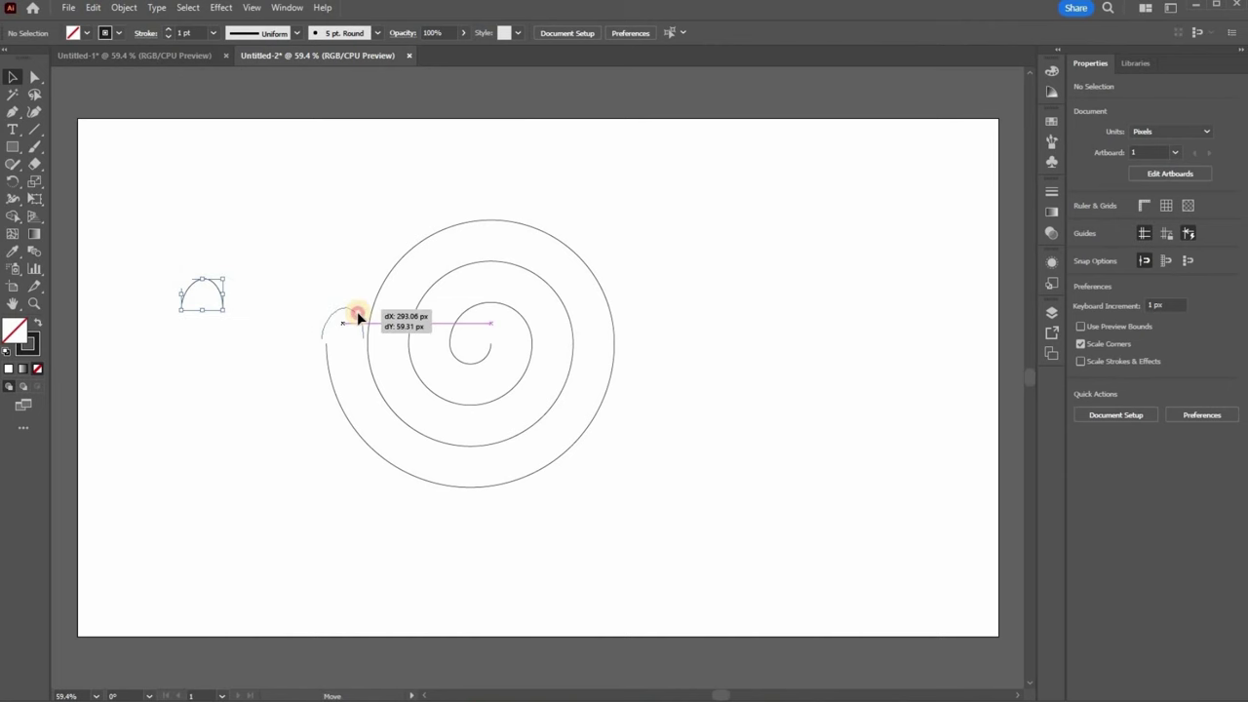
left_click_drag(356, 322, 391, 363)
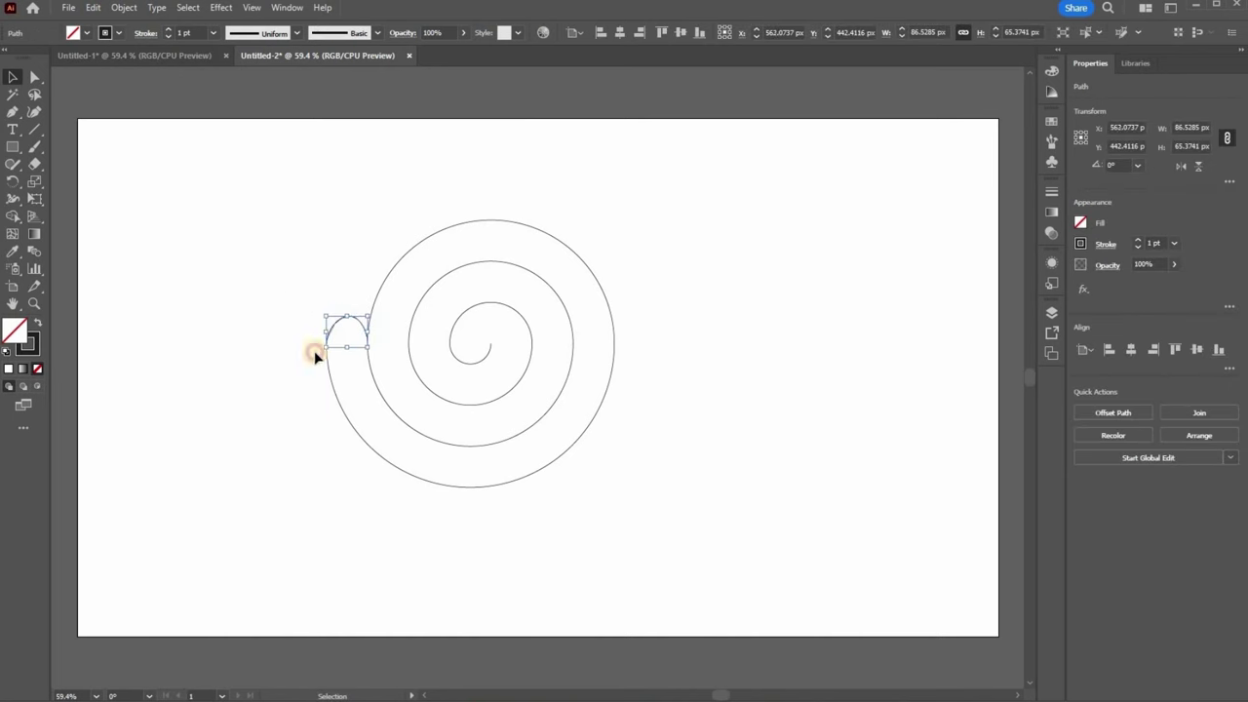
left_click(438, 360)
left_click_drag(432, 357, 376, 335)
left_click(319, 330)
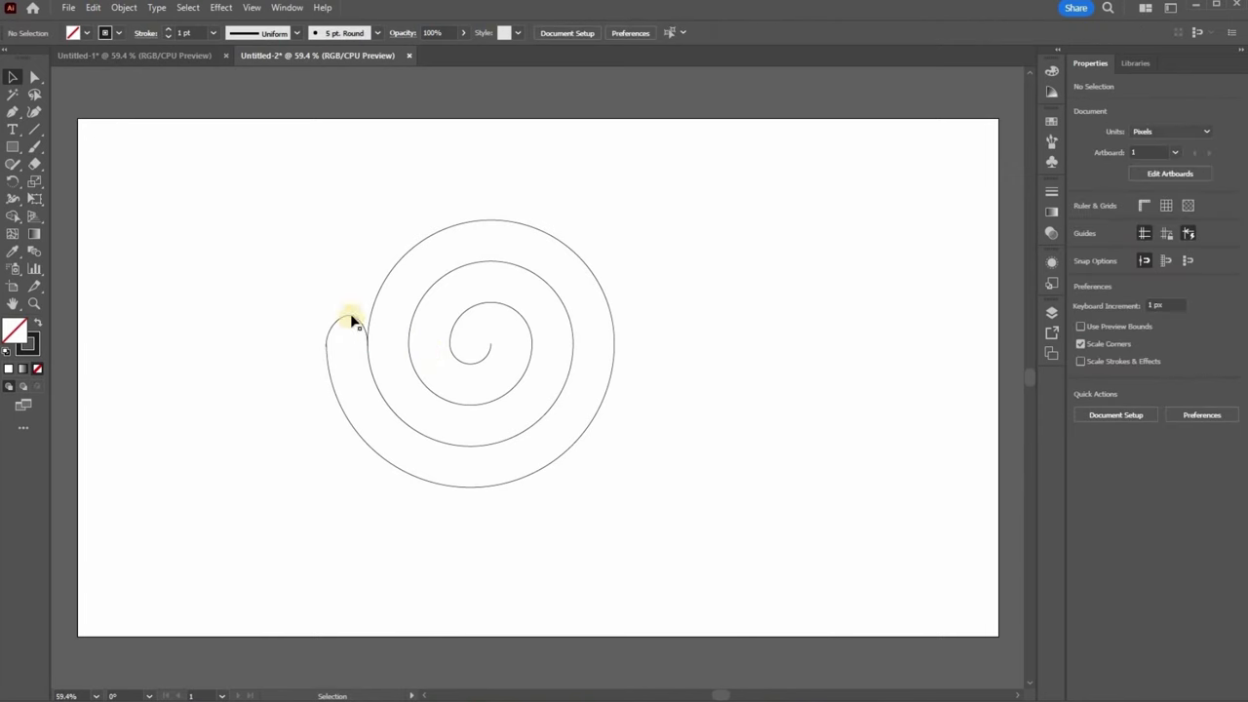
left_click(359, 318)
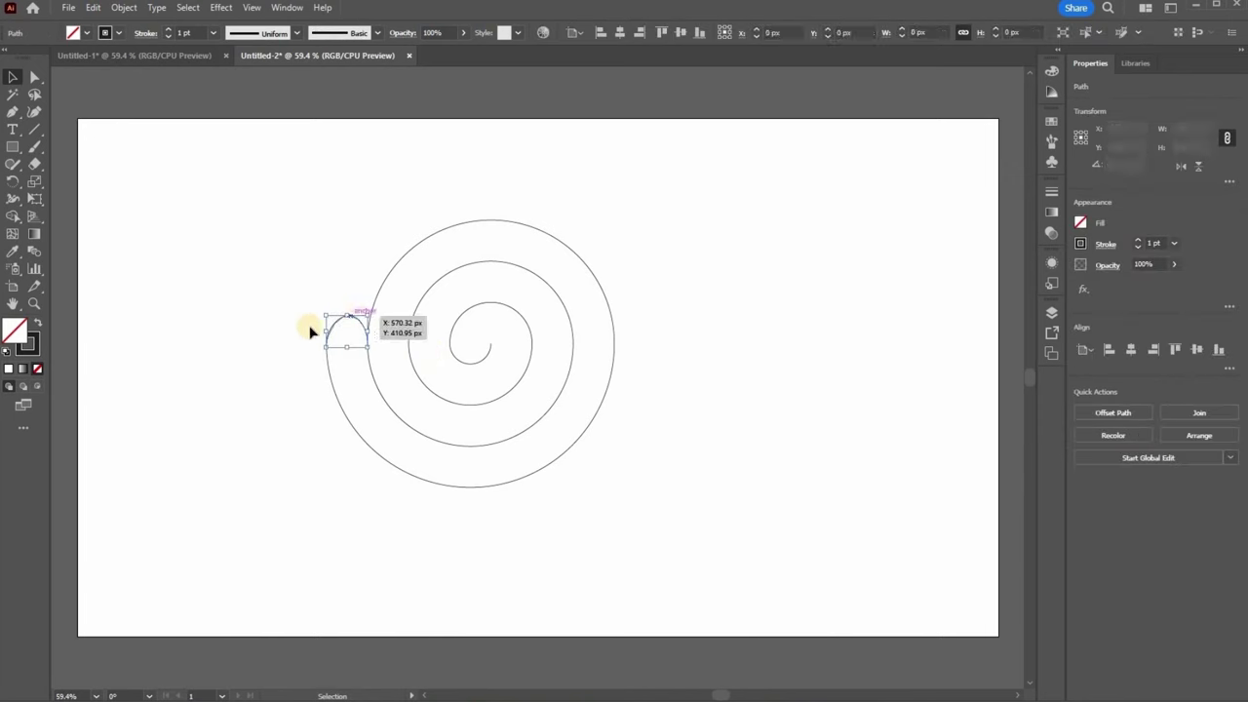
left_click(305, 398)
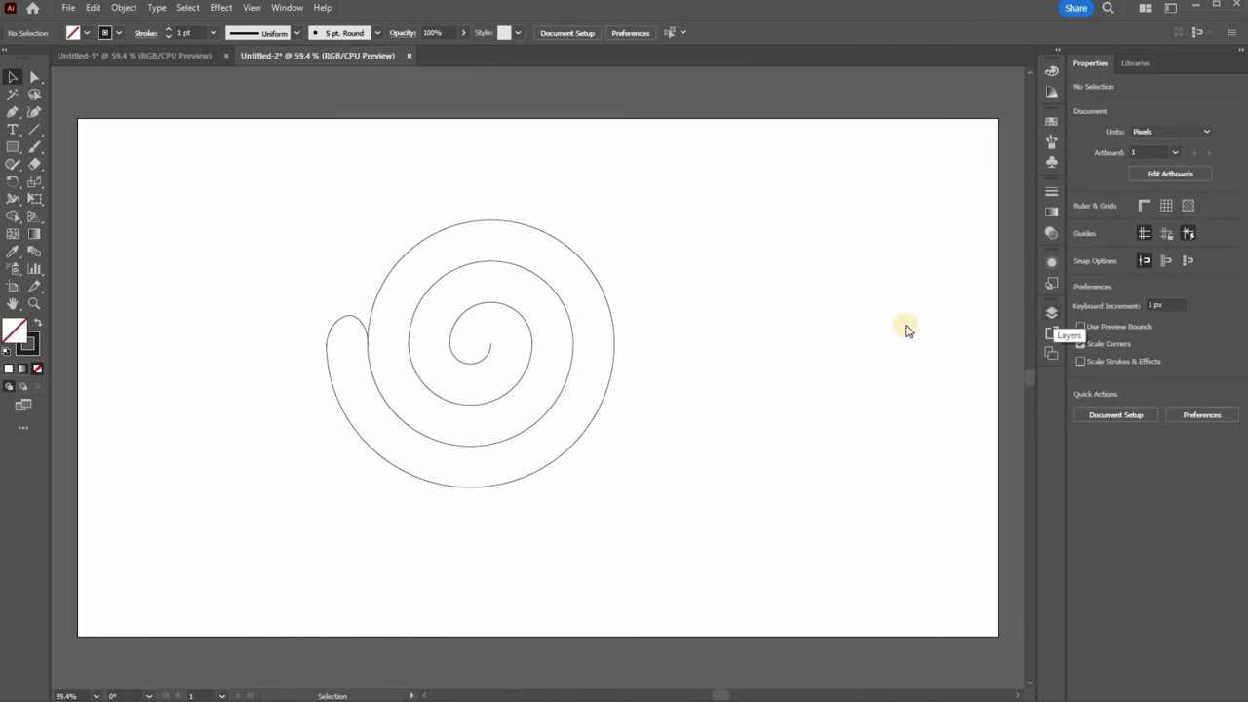
Join all the spiral pieces into one path and fill it yellow
key("F7")
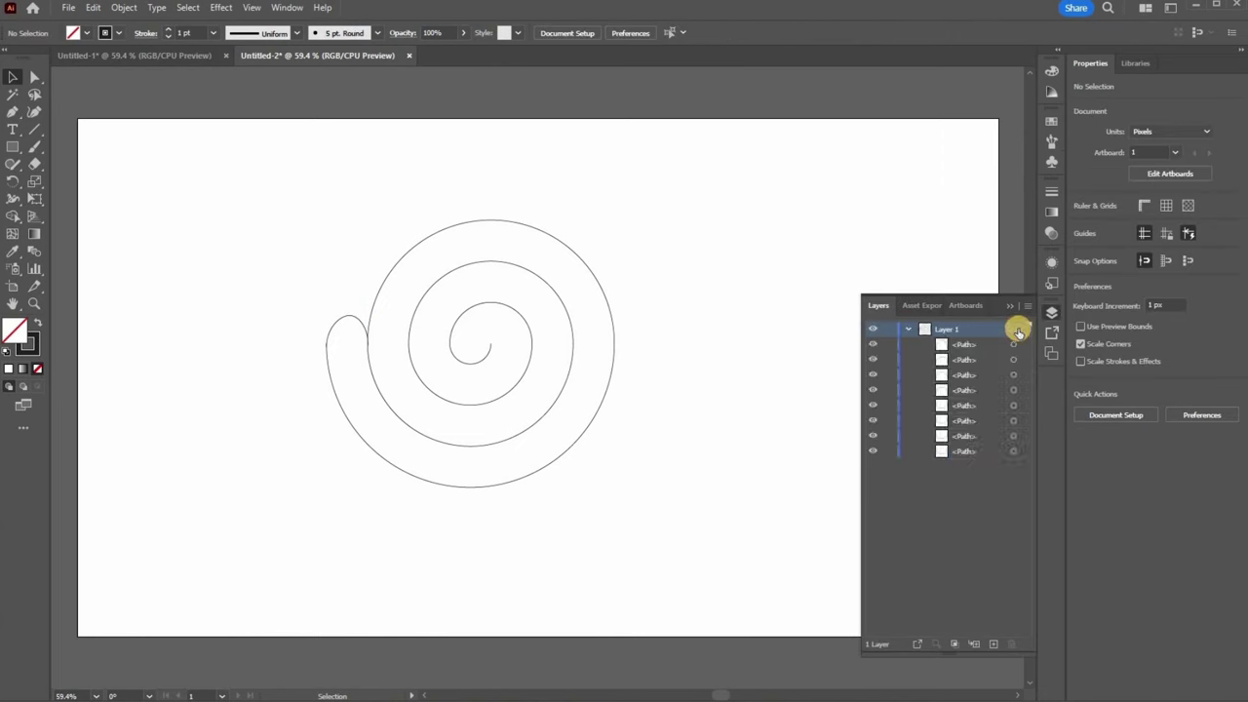
left_click(1015, 330)
left_click(124, 10)
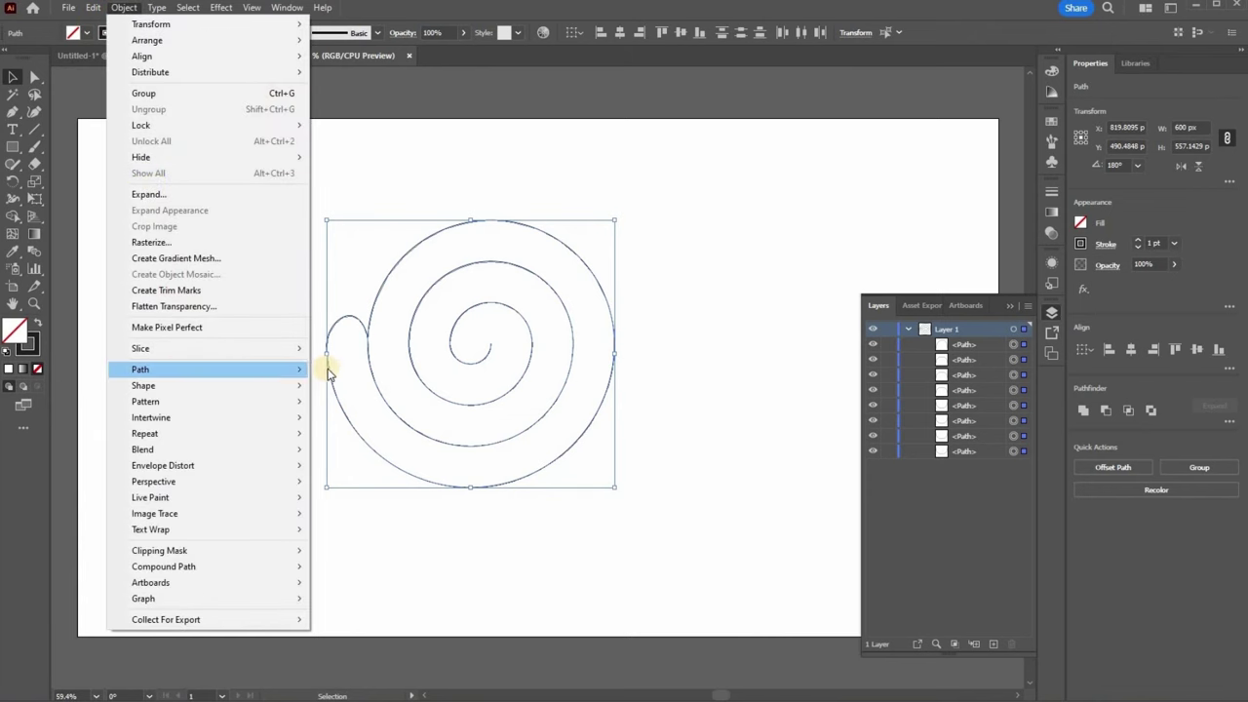
key("ctrl+j")
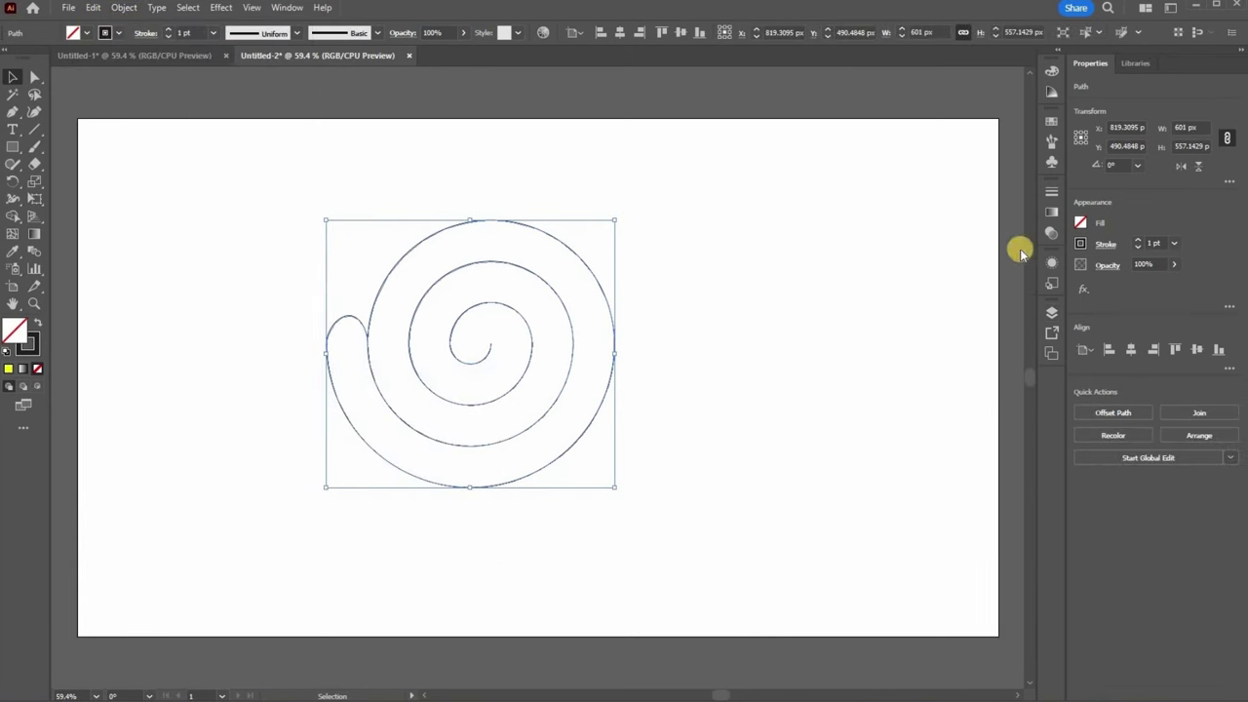
left_click(1050, 235)
left_click(973, 274)
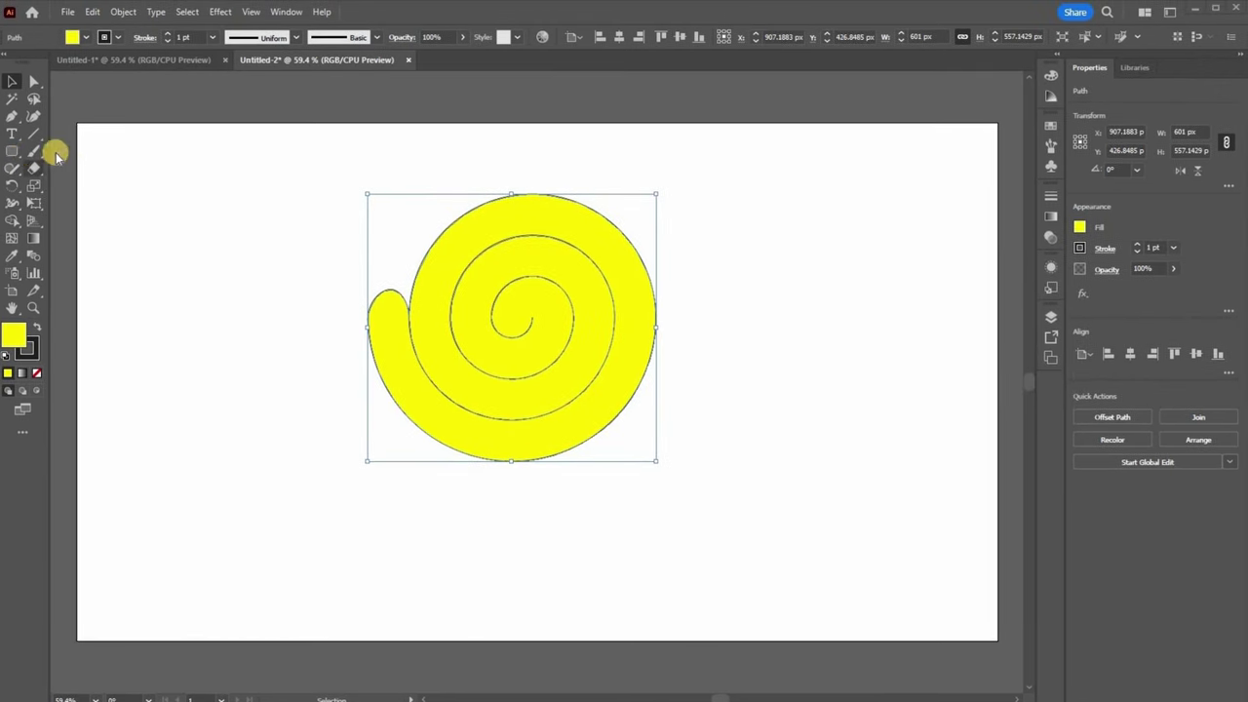
Draw a thin rounded-rectangle stick, about 18.6 x 356 px, below the spiral
left_click(11, 148)
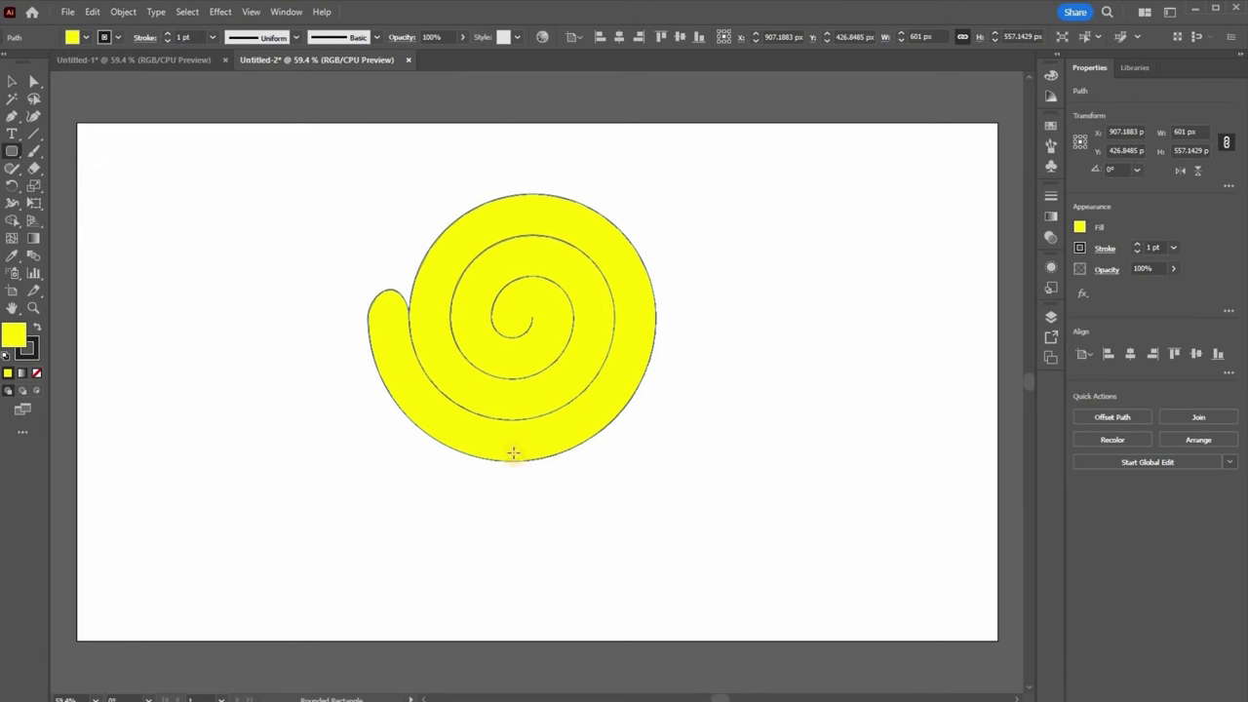
left_click_drag(511, 453, 520, 643)
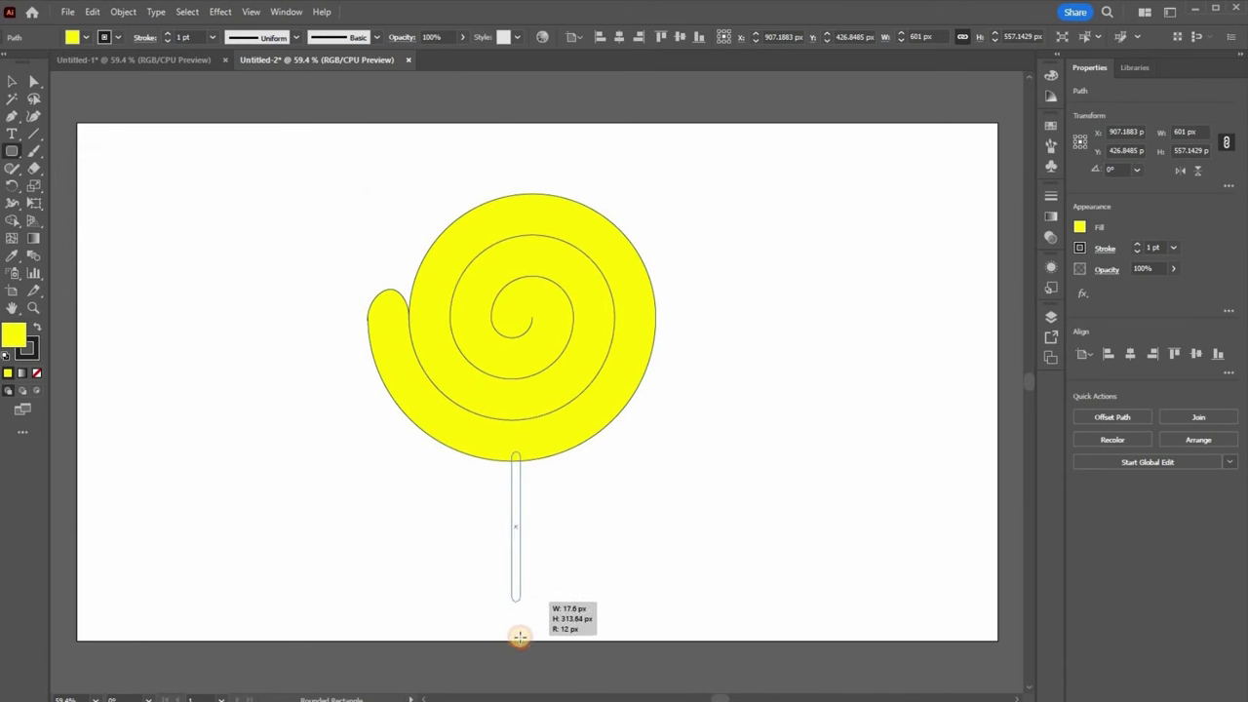
left_click_drag(521, 644, 516, 630)
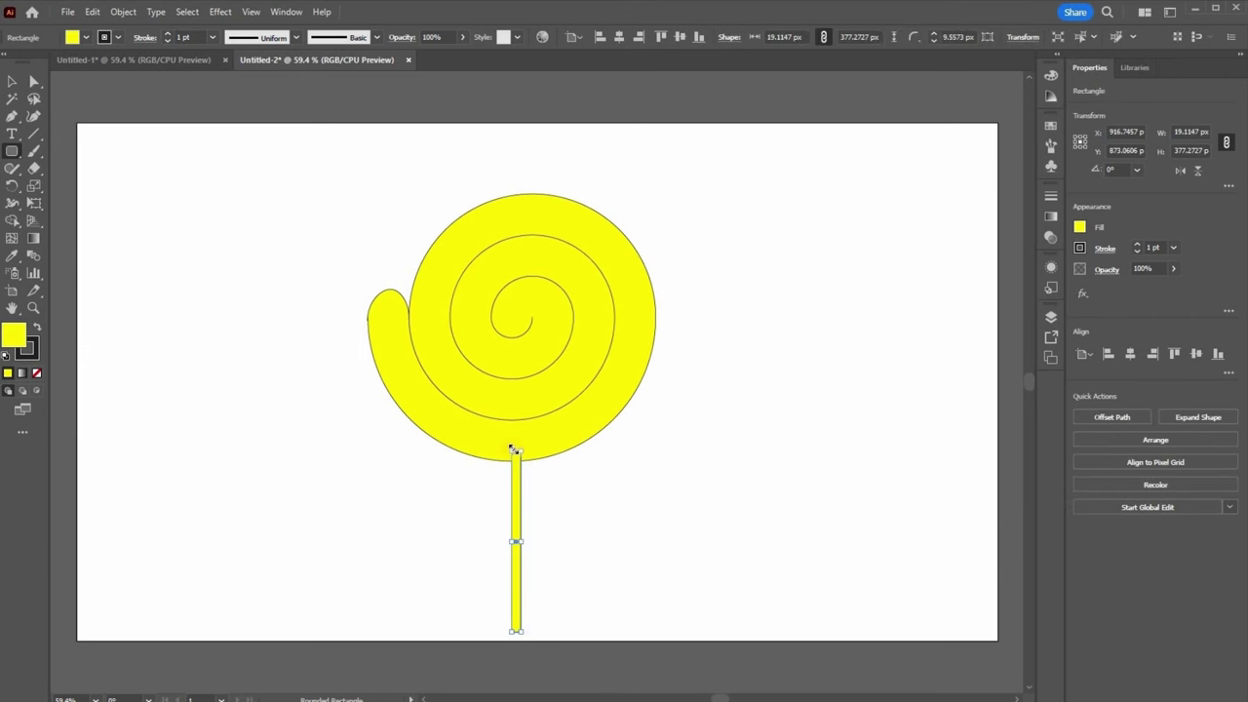
left_click_drag(511, 452, 511, 460)
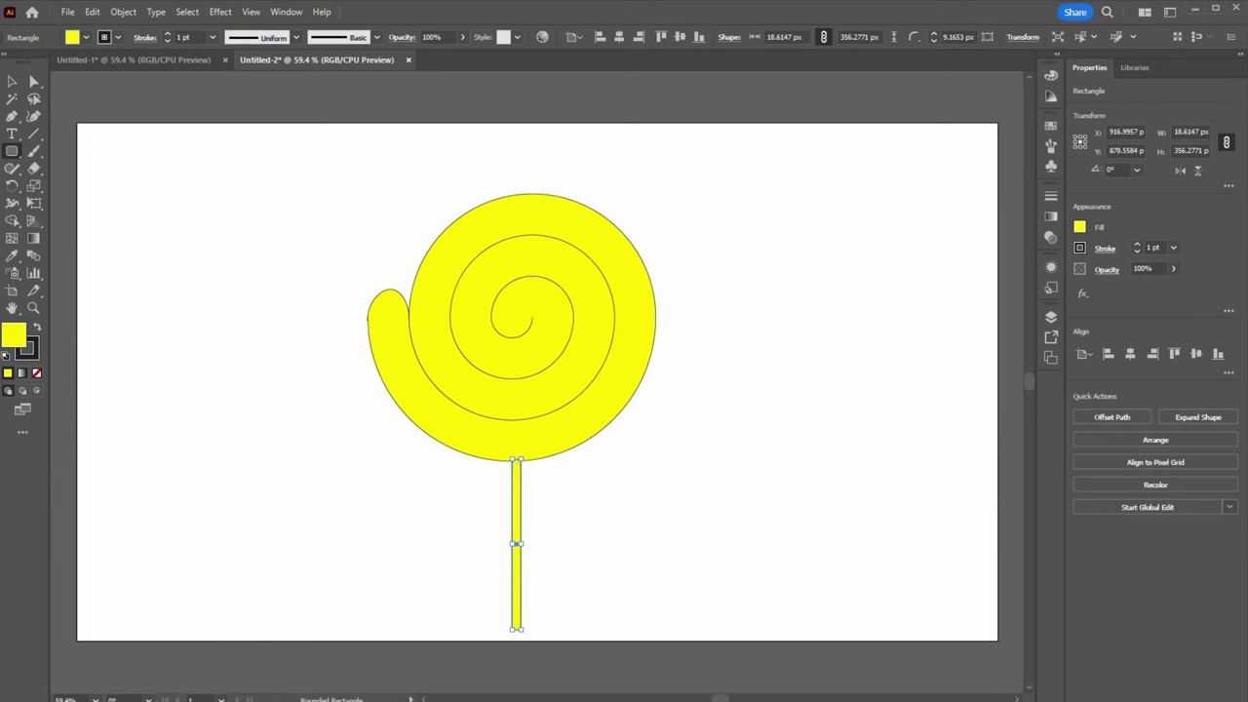
Send the stick backward behind the swirl, then select the swirl's fill
key("v")
left_click(588, 507)
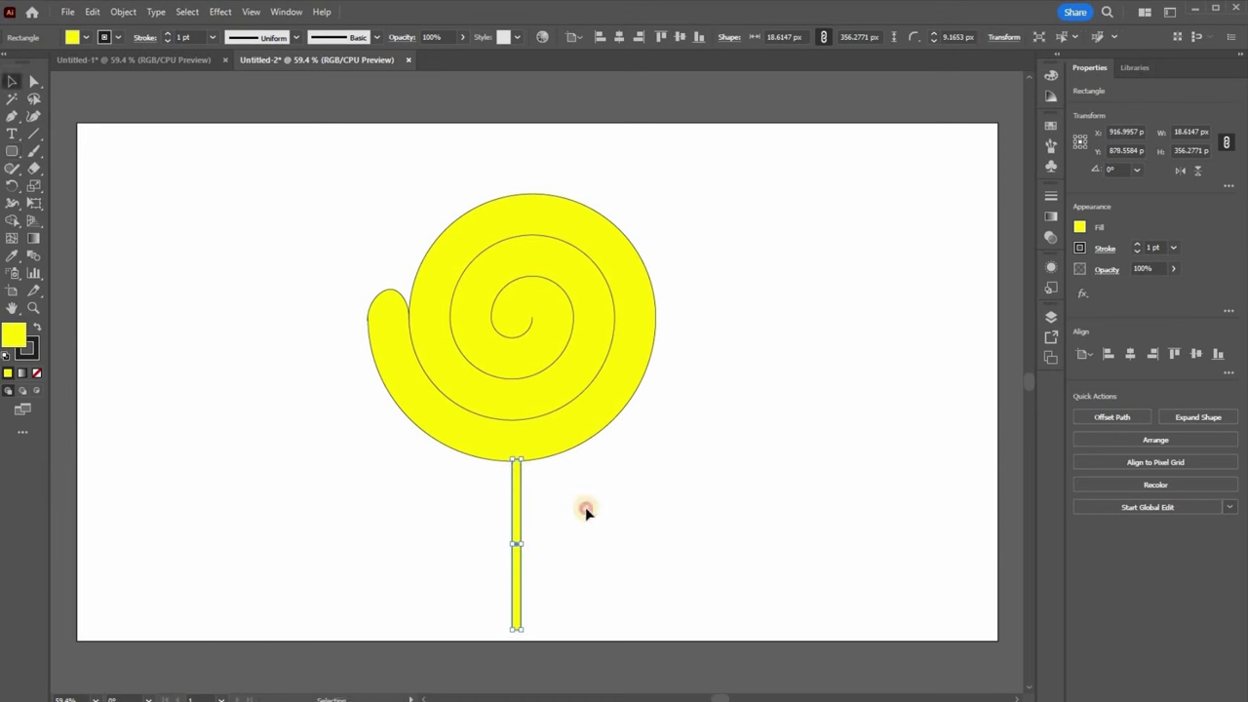
right_click(516, 503)
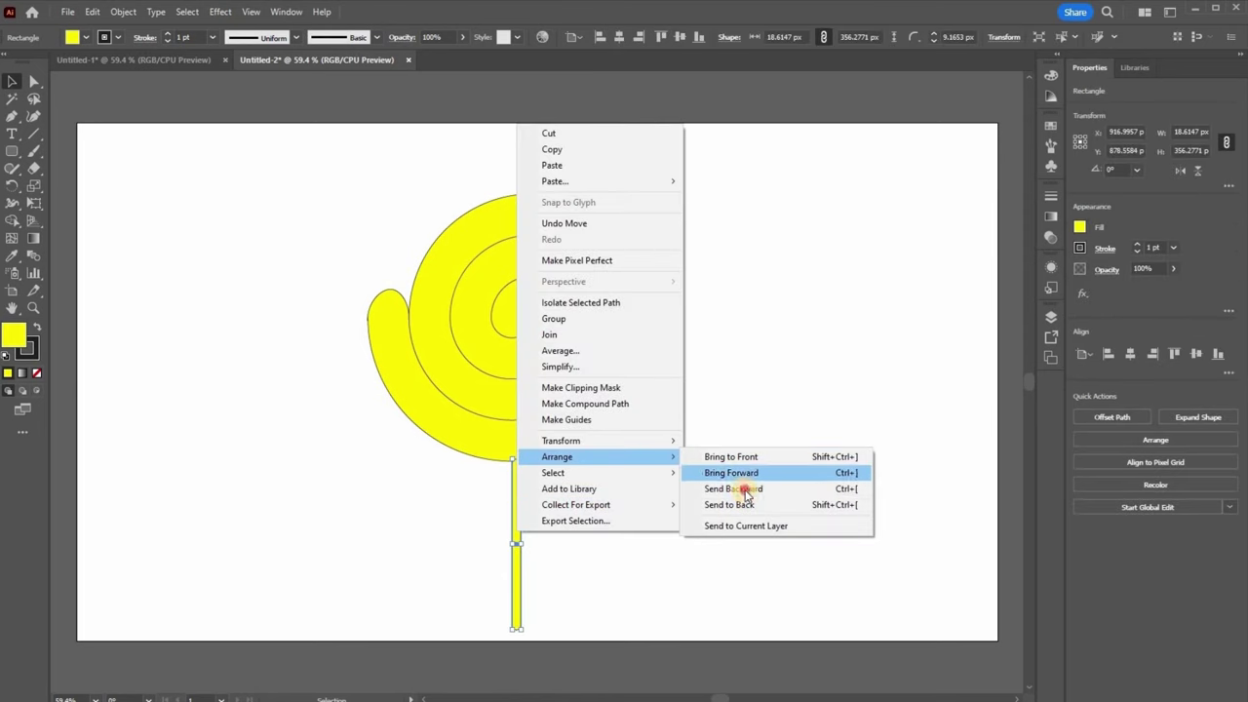
left_click(731, 488)
left_click(585, 234)
left_click(1080, 227)
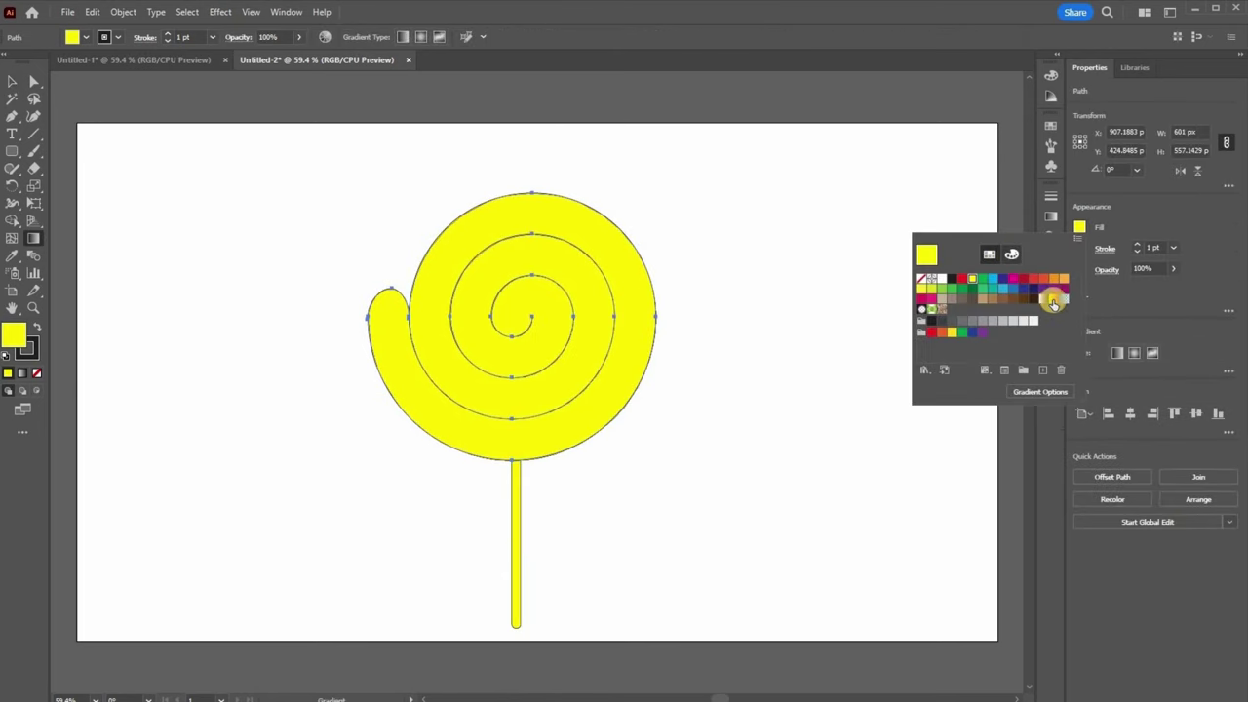
Fill the swirl with a gradient, adding a teal stop and turning another stop magenta
left_click(1053, 299)
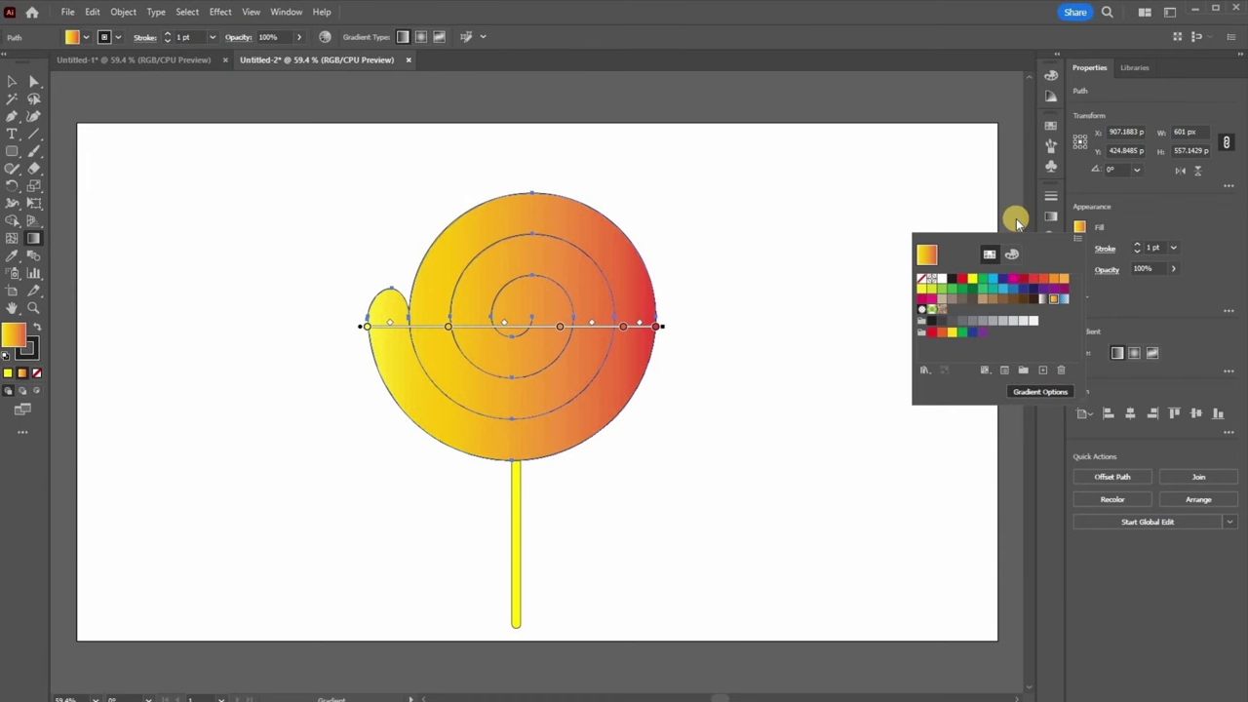
left_click(933, 248)
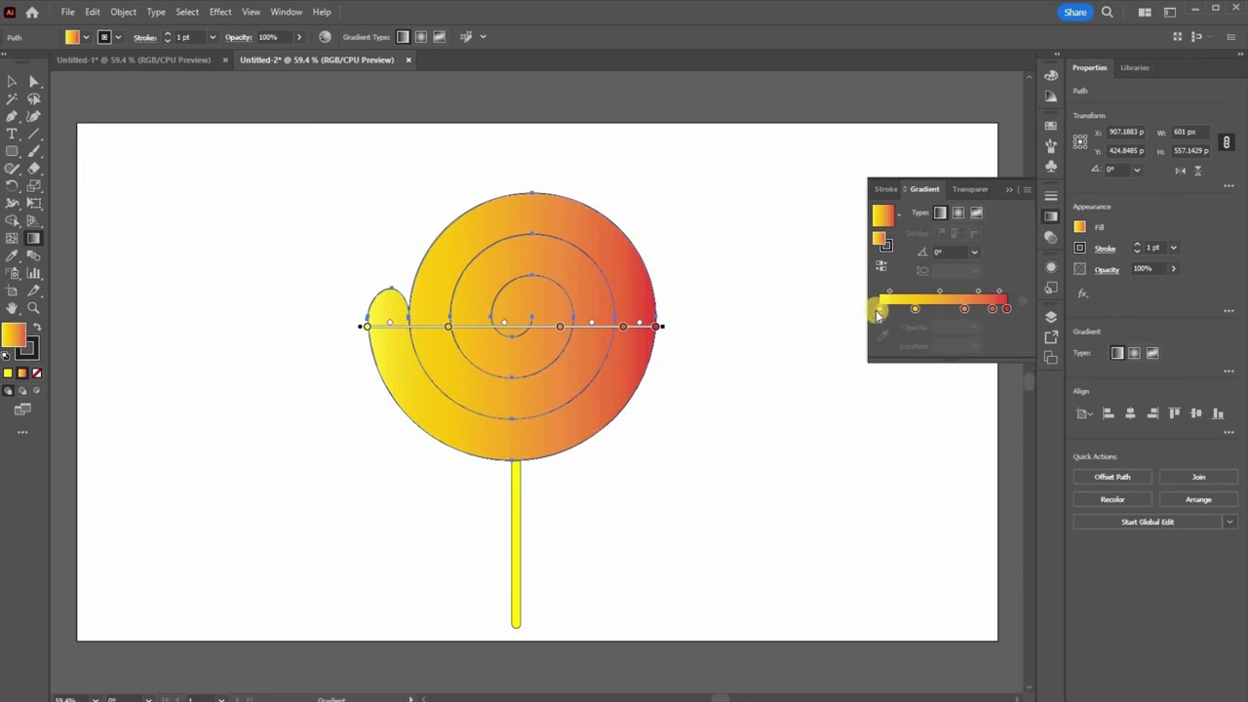
left_click(366, 328)
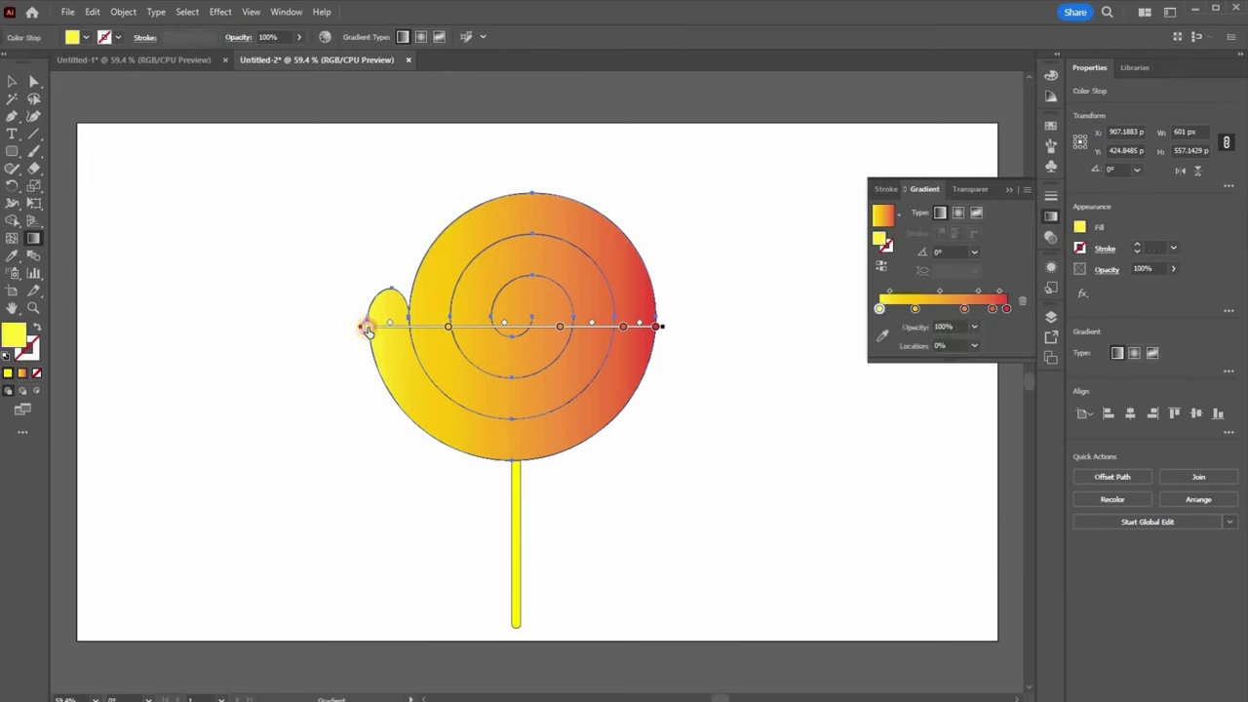
double_click(366, 328)
left_click(446, 327)
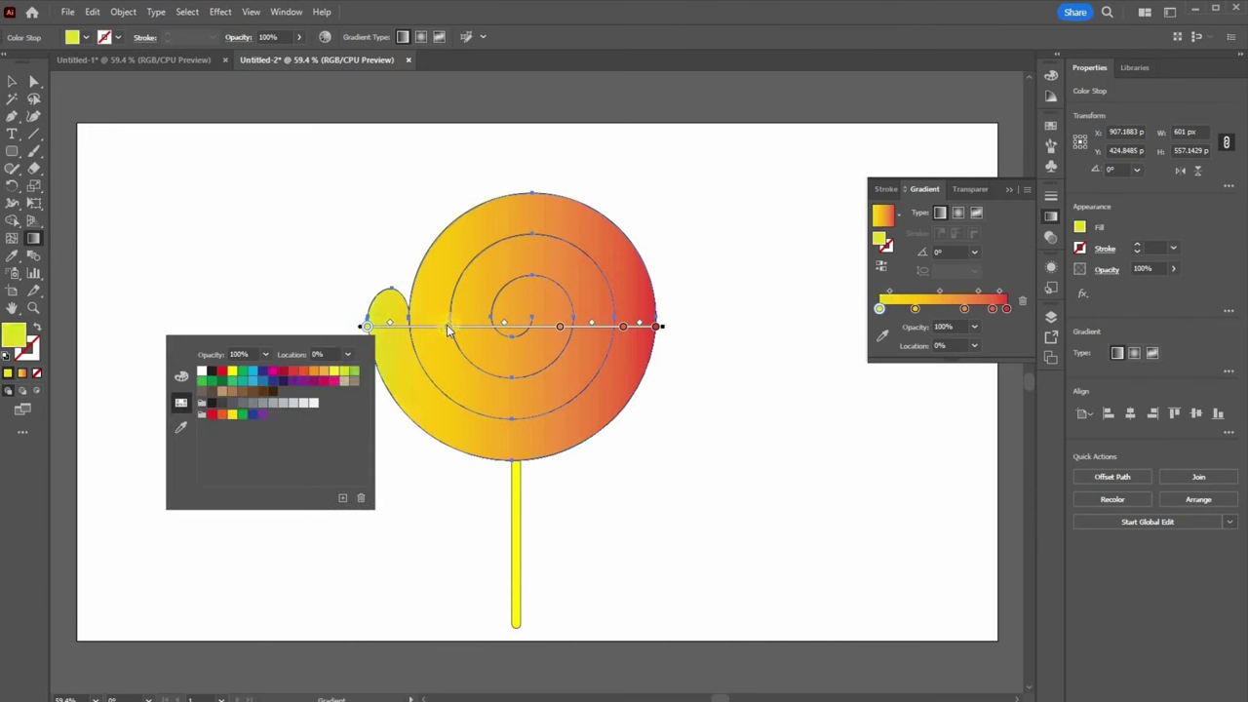
double_click(448, 328)
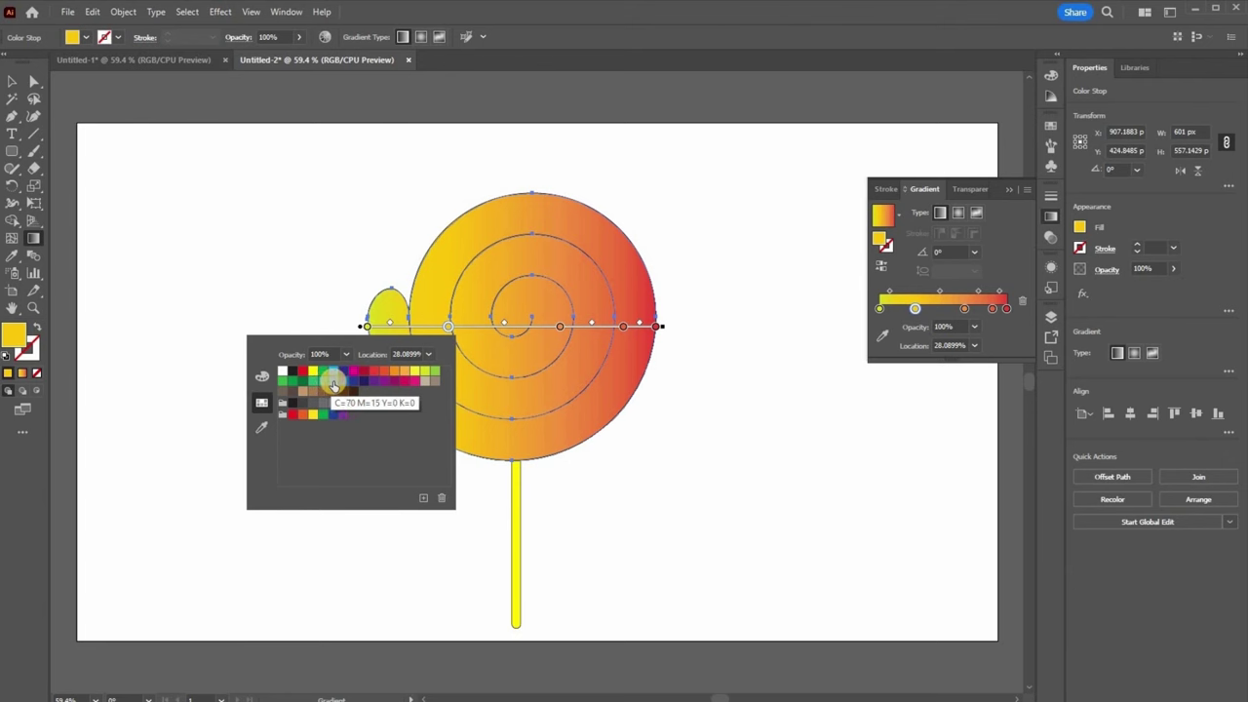
left_click(323, 386)
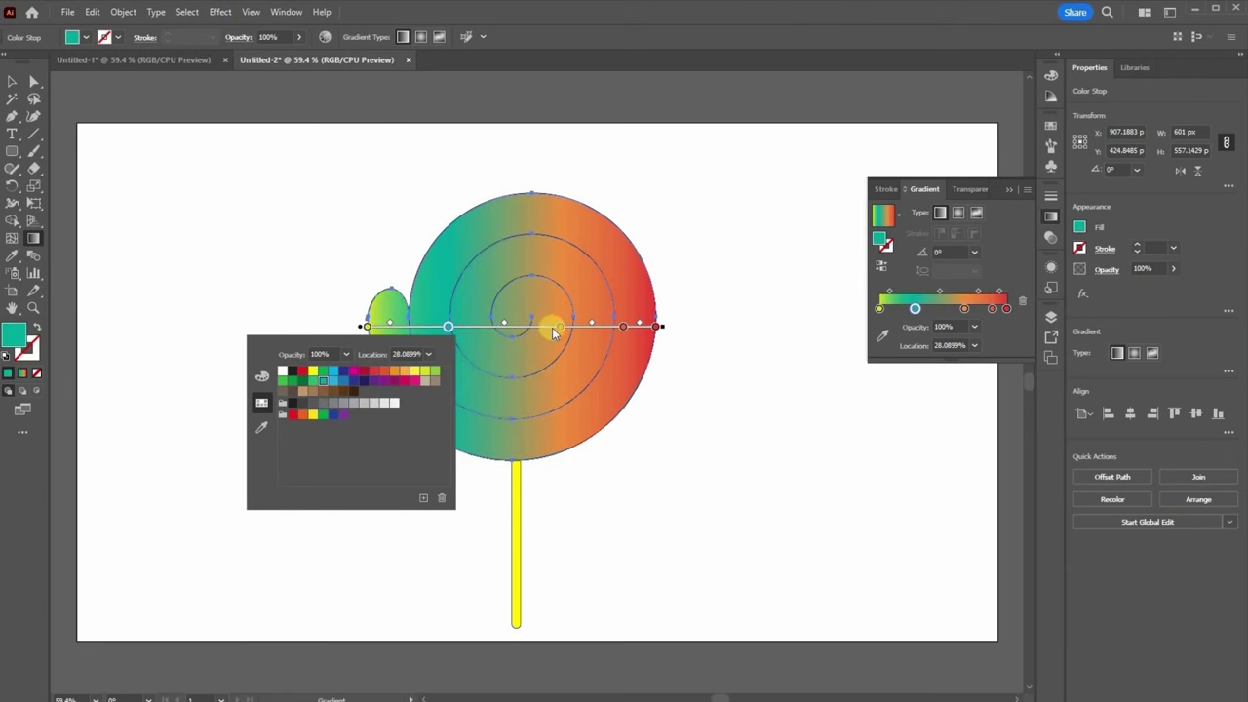
double_click(560, 327)
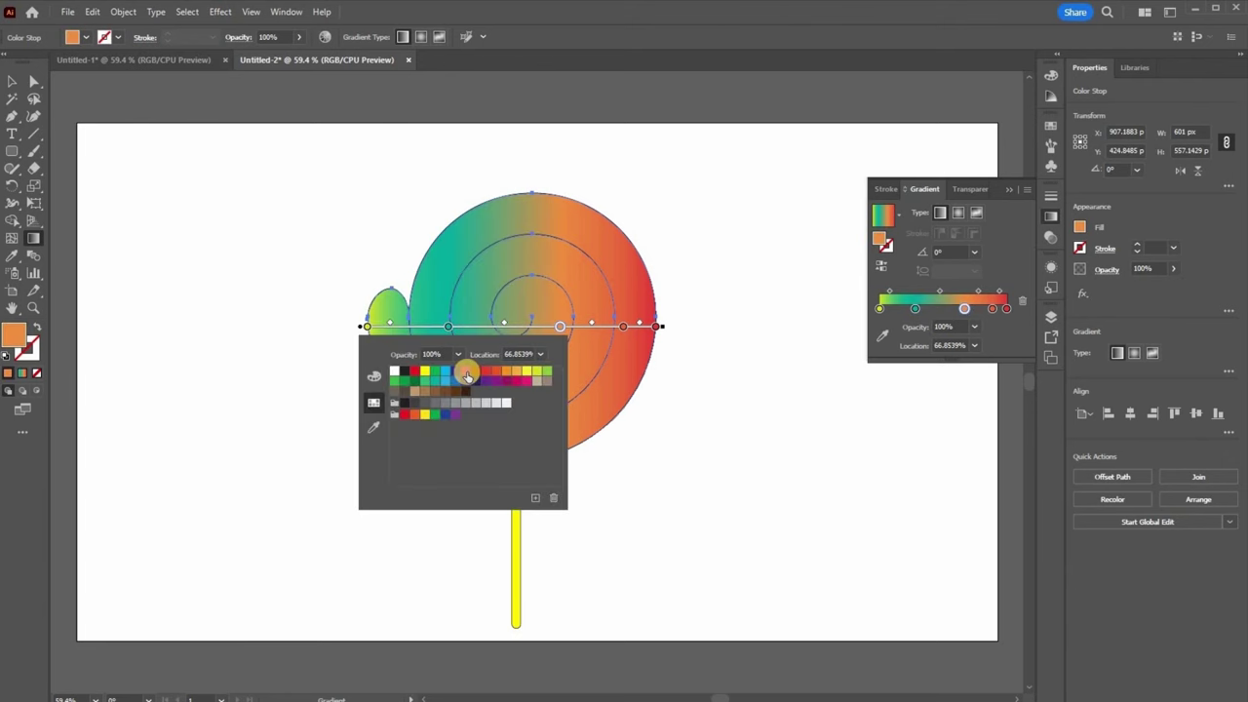
left_click(622, 327)
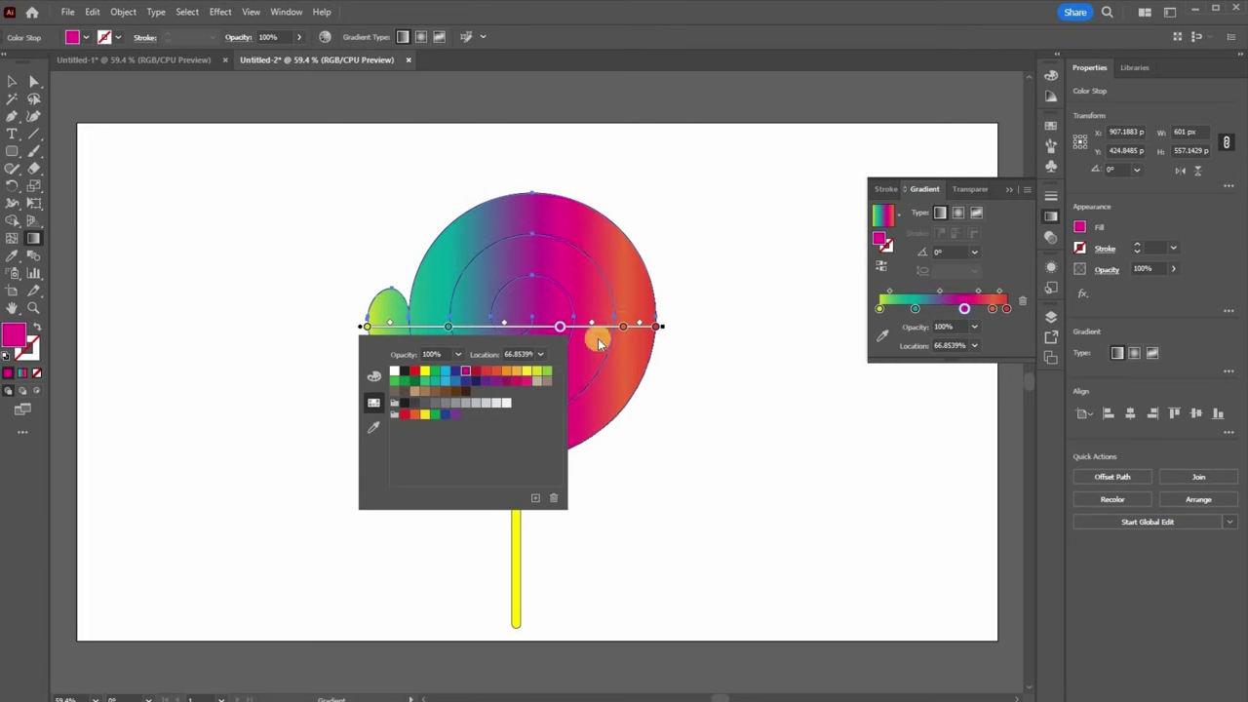
double_click(623, 327)
left_click(530, 507)
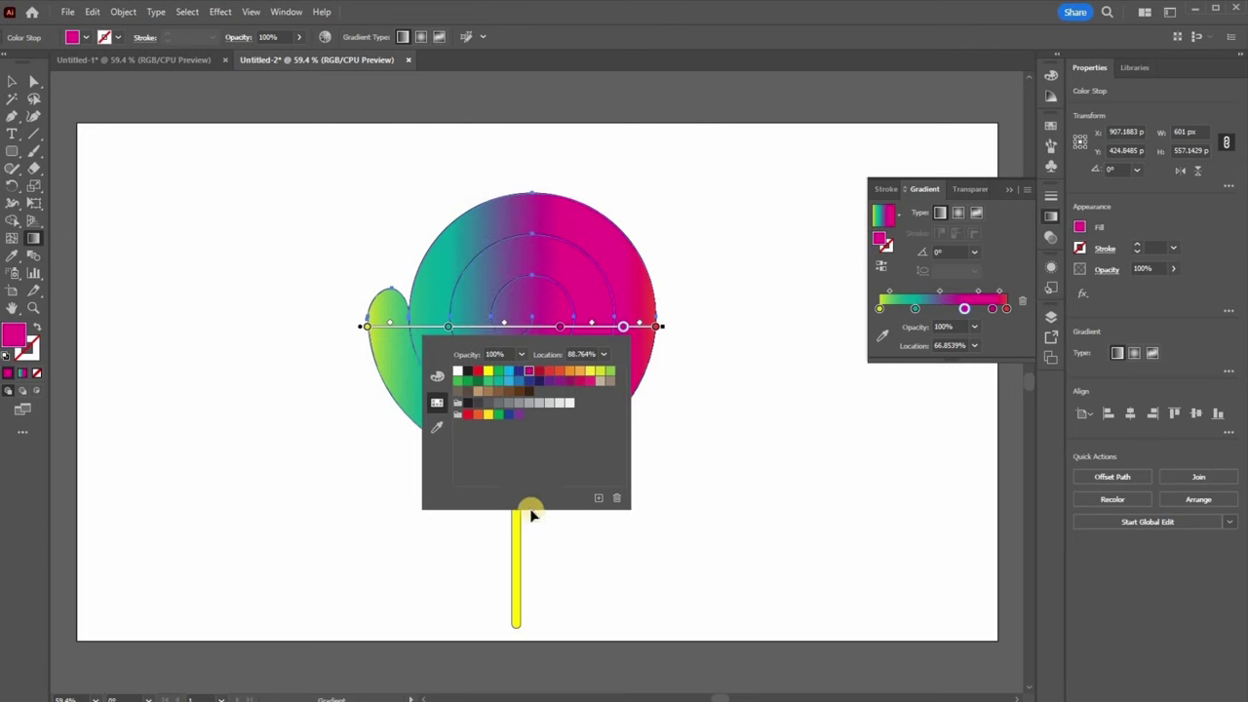
Give the stick a radial gradient at 180° angle with 800% aspect ratio
key("v")
left_click(517, 522)
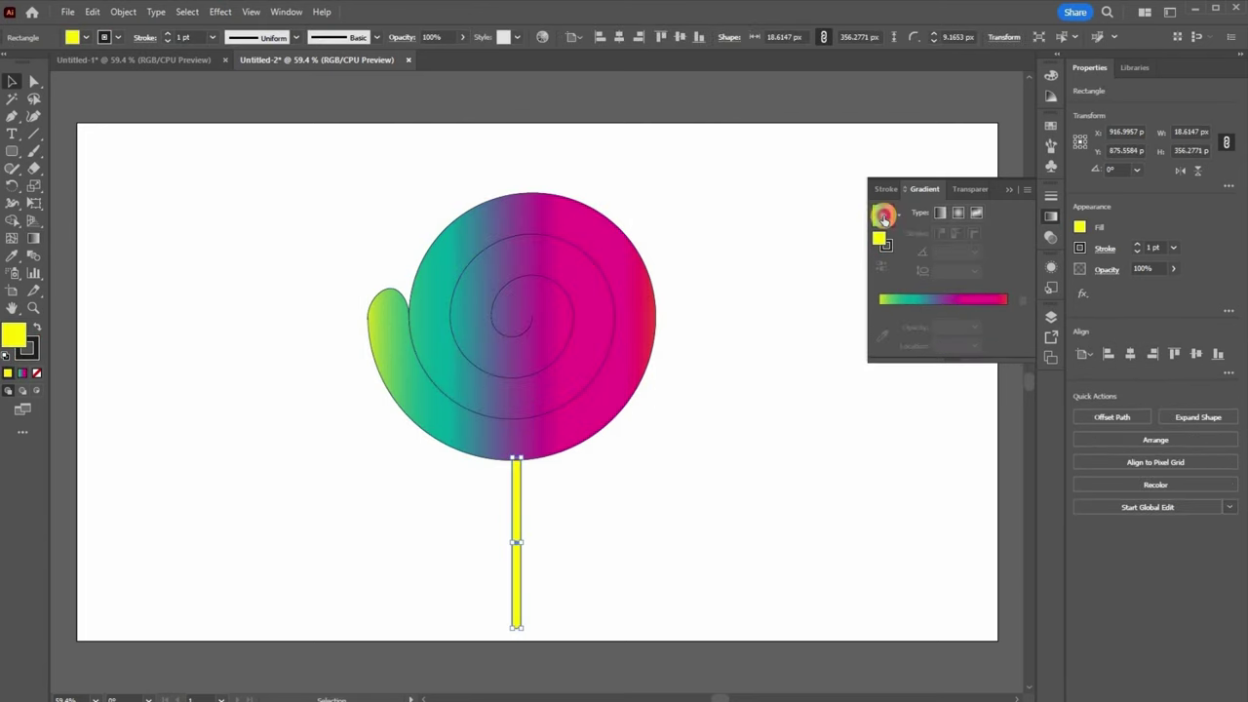
left_click(884, 217)
left_click(959, 214)
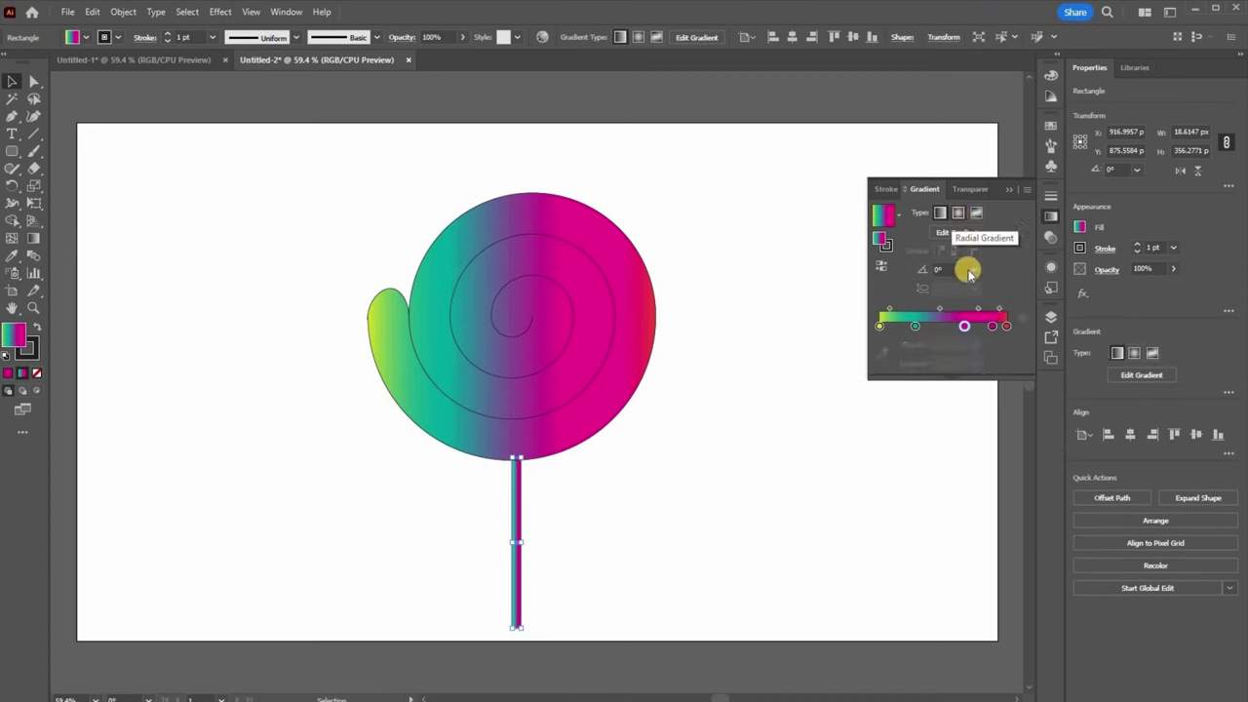
left_click(979, 288)
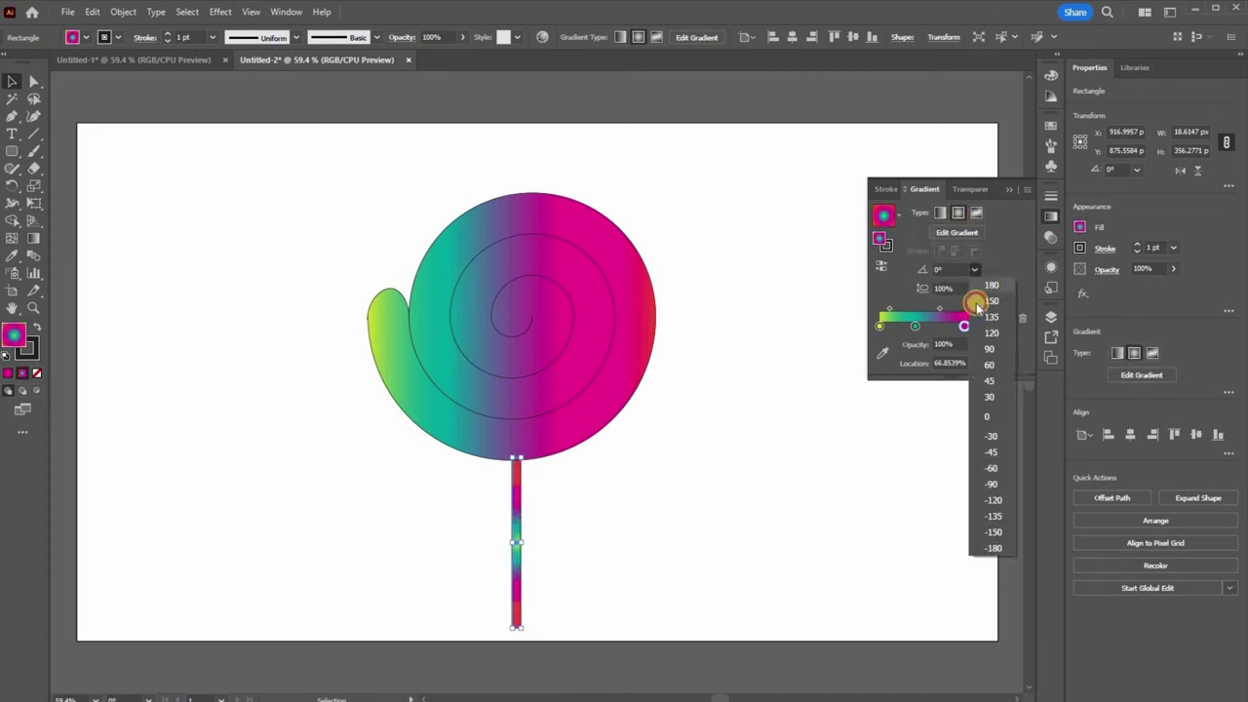
left_click(990, 285)
left_click(982, 497)
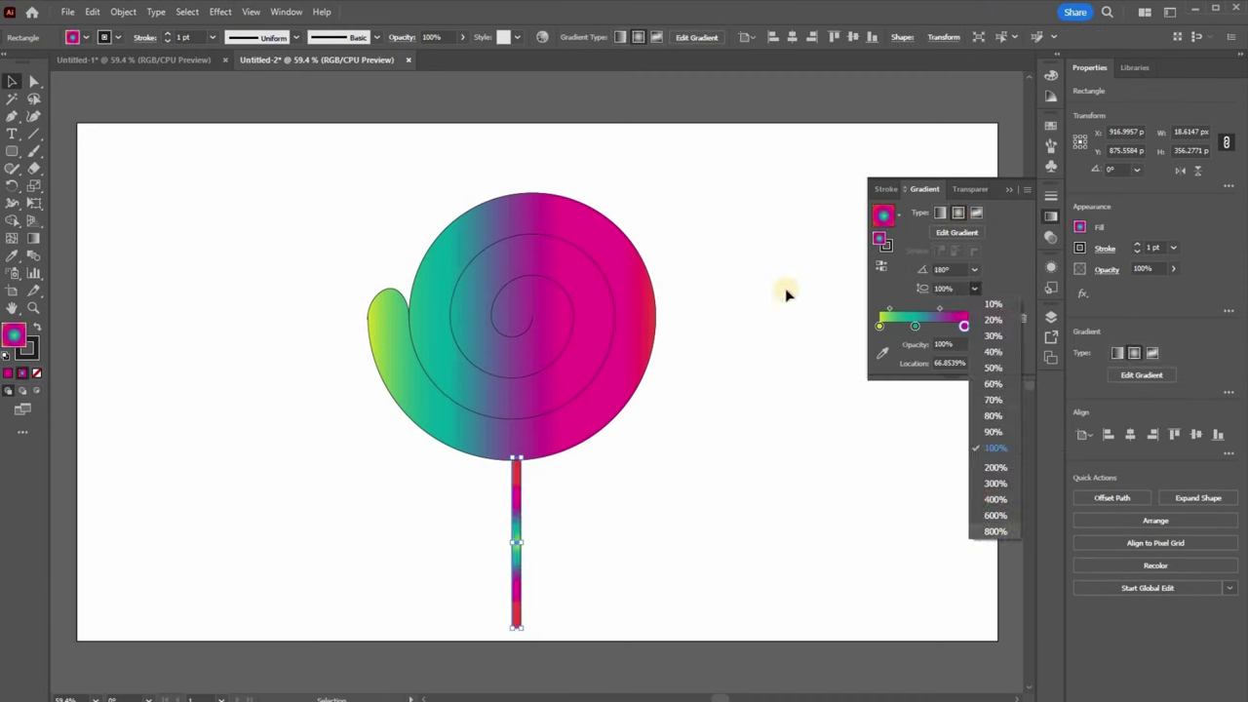
left_click(221, 14)
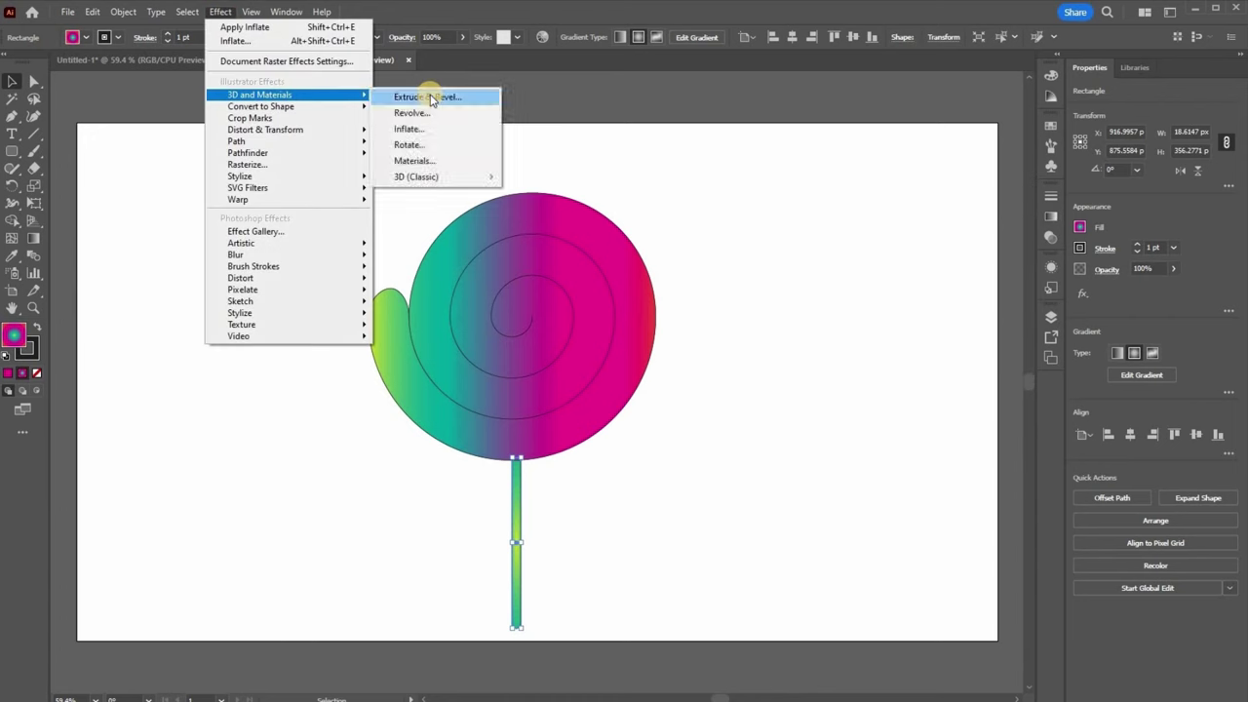
Apply the Inflate 3D effect to both the stick and the spiral
left_click(430, 132)
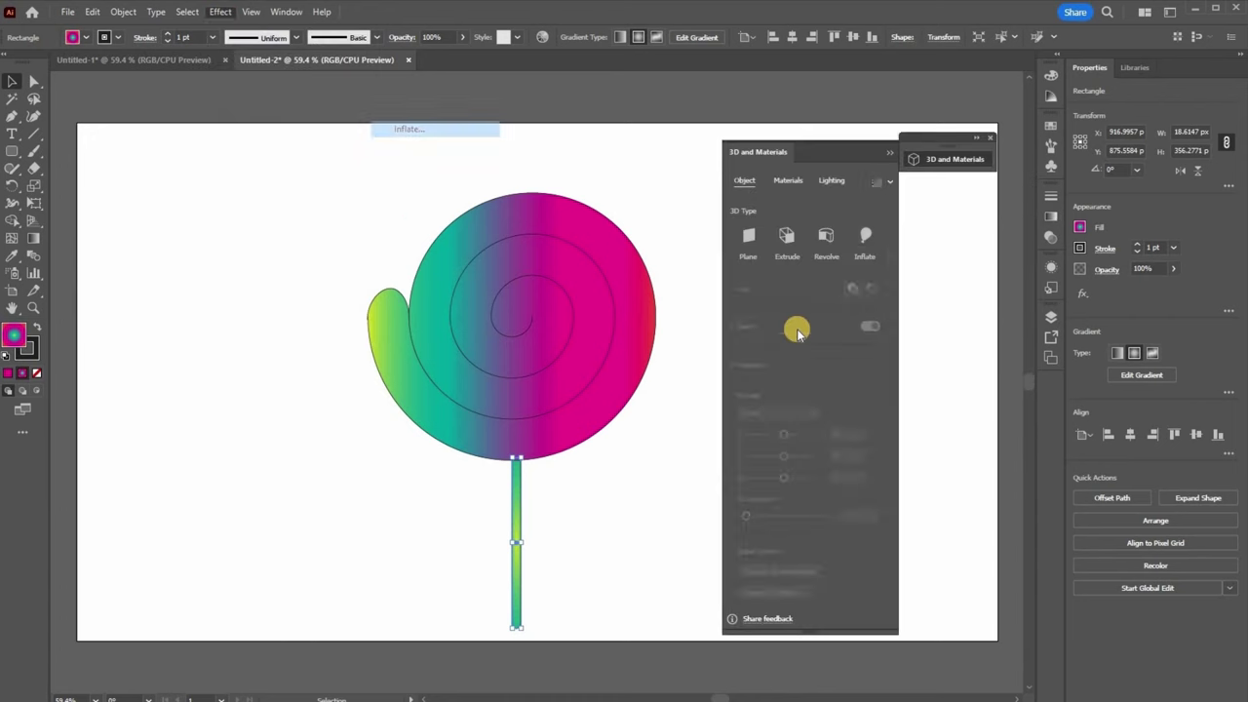
left_click(582, 333)
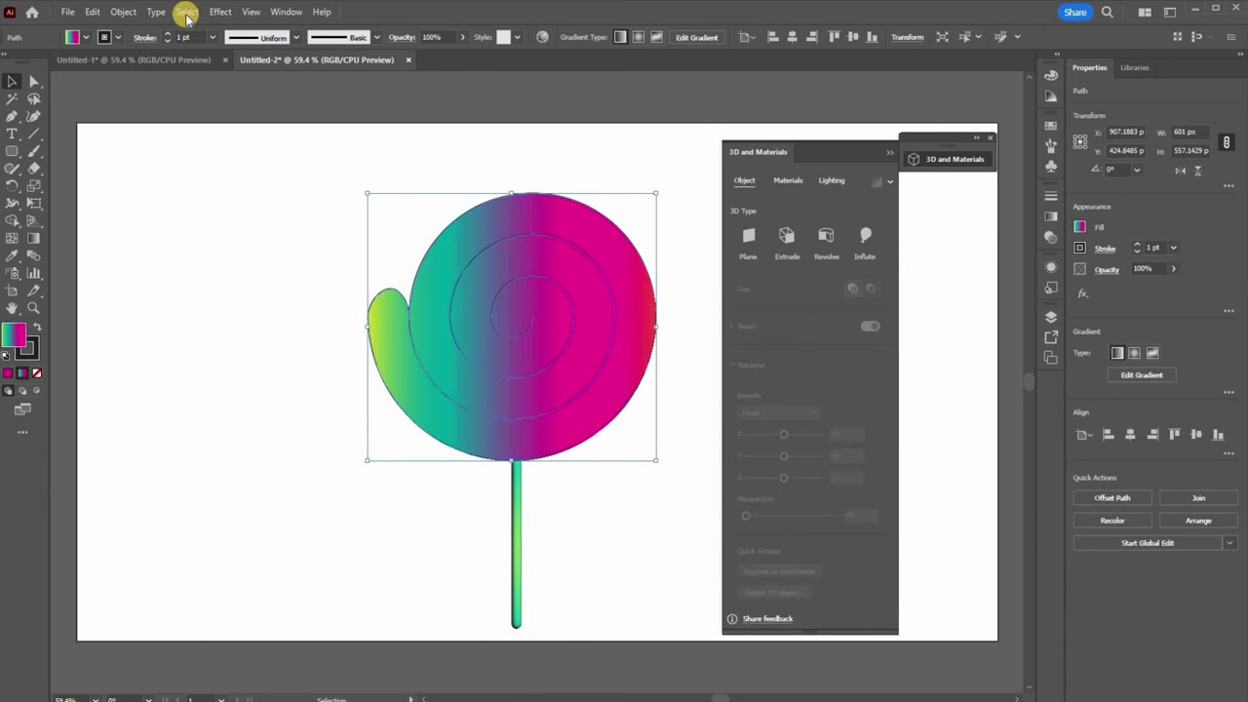
left_click(220, 12)
mouse_move(259, 94)
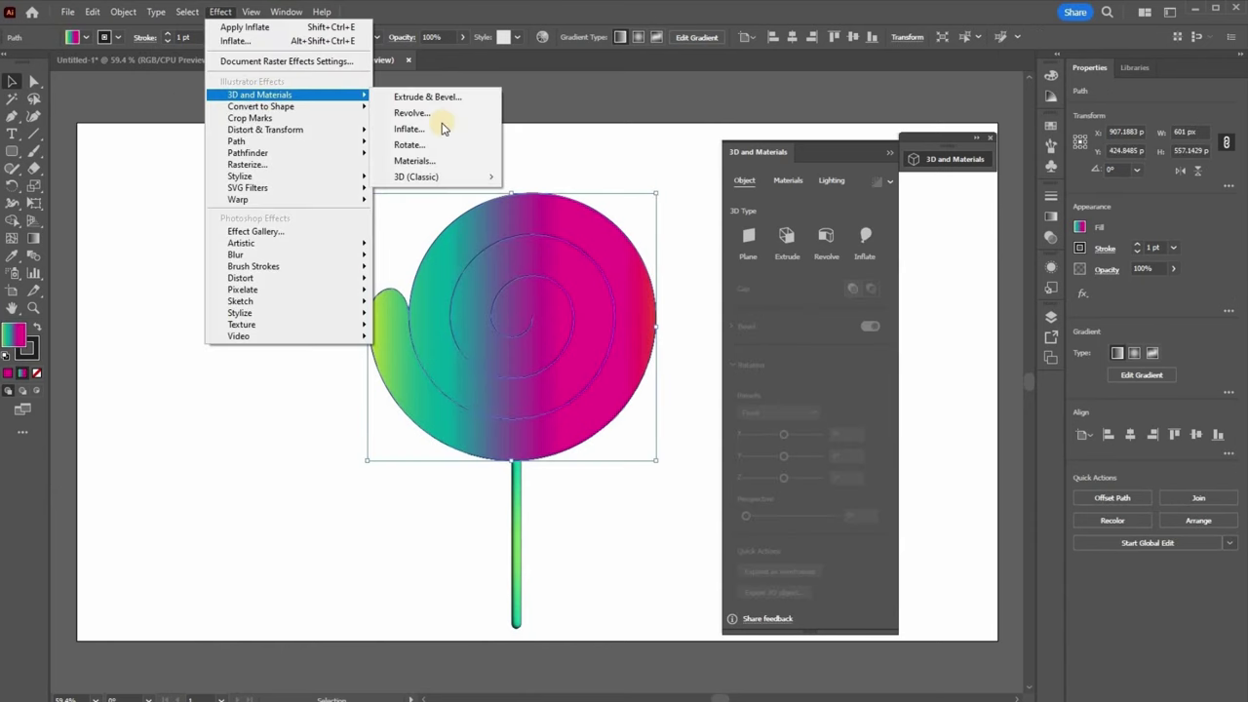
left_click(420, 129)
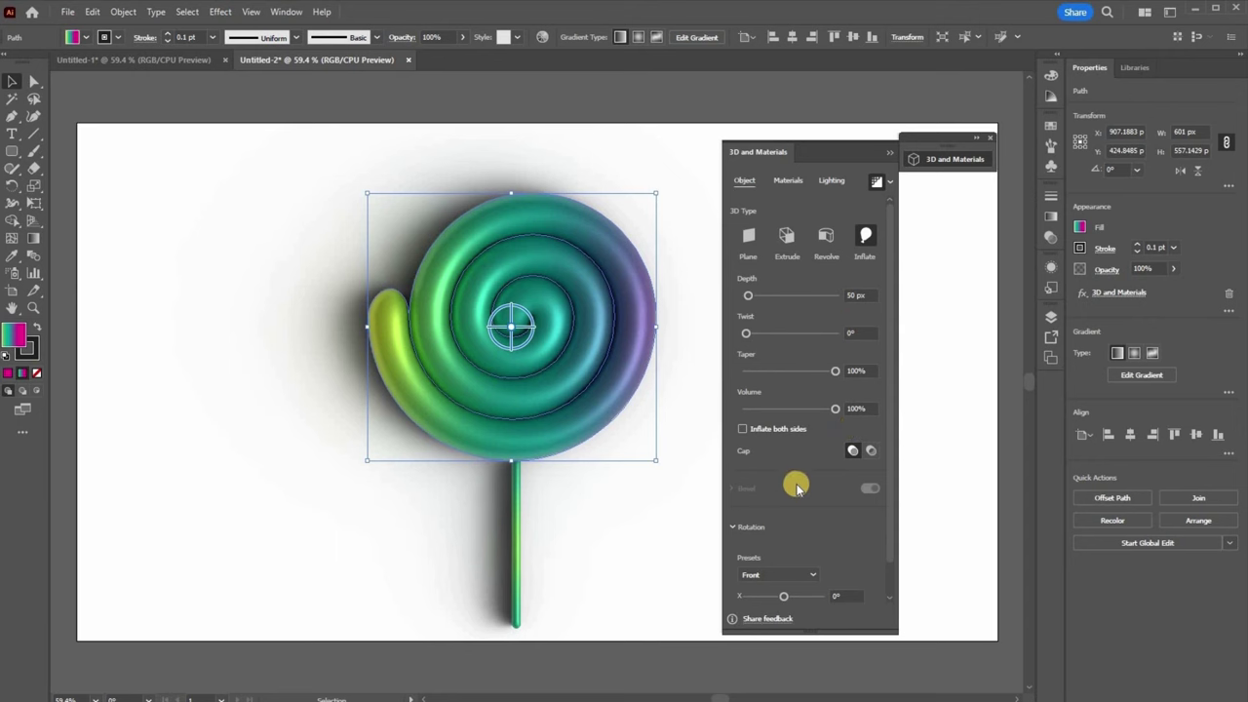
Review the spiral's Materials and Lighting, then ray-trace render it at High quality
scroll(780, 526, "down", 1)
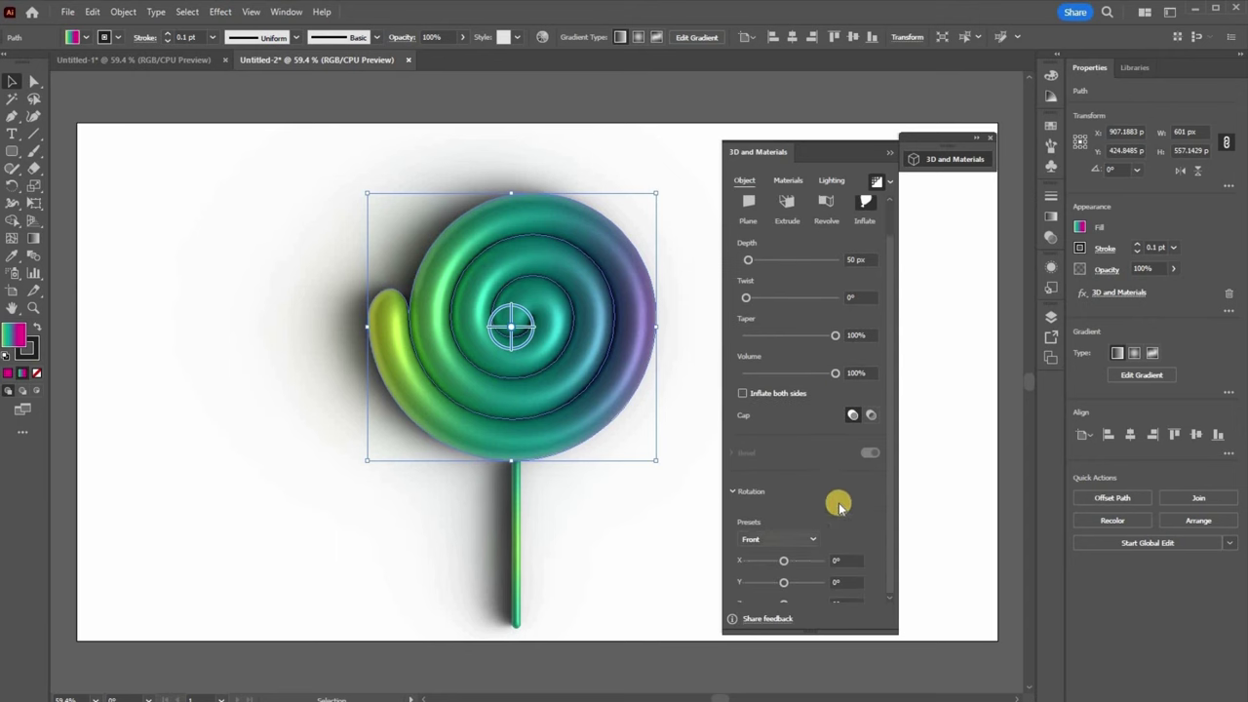
scroll(828, 179, "up", 1)
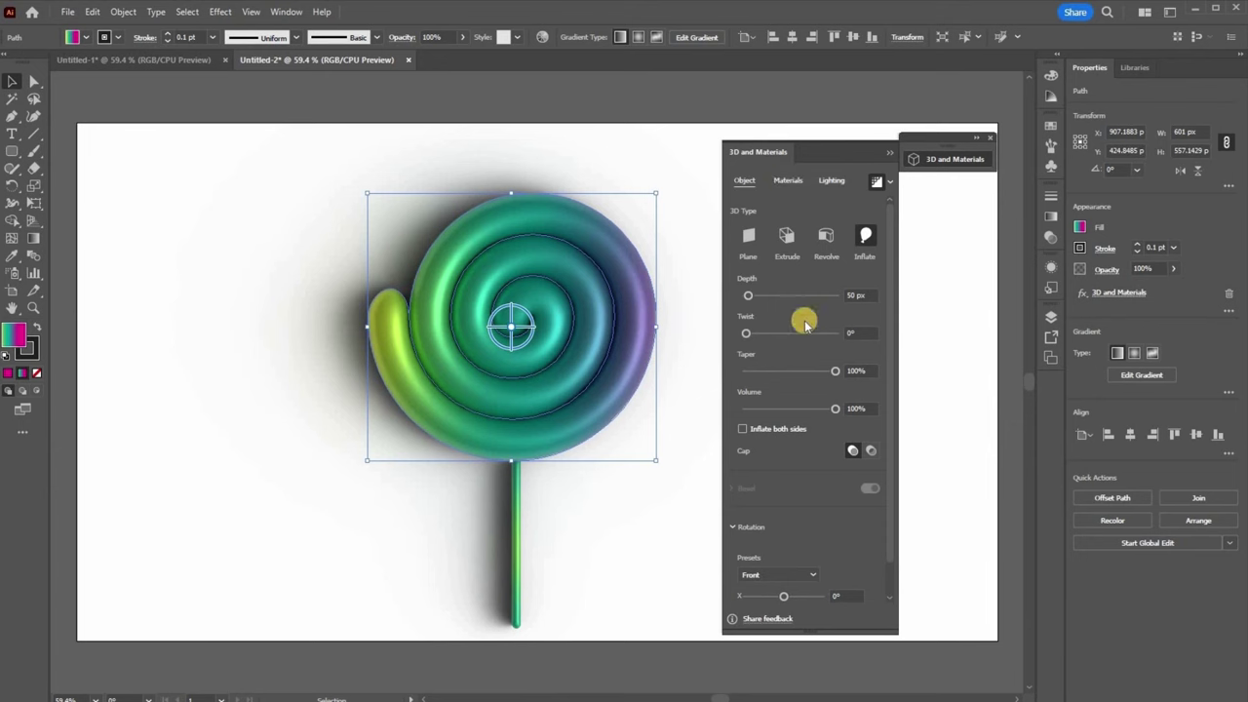
left_click(788, 180)
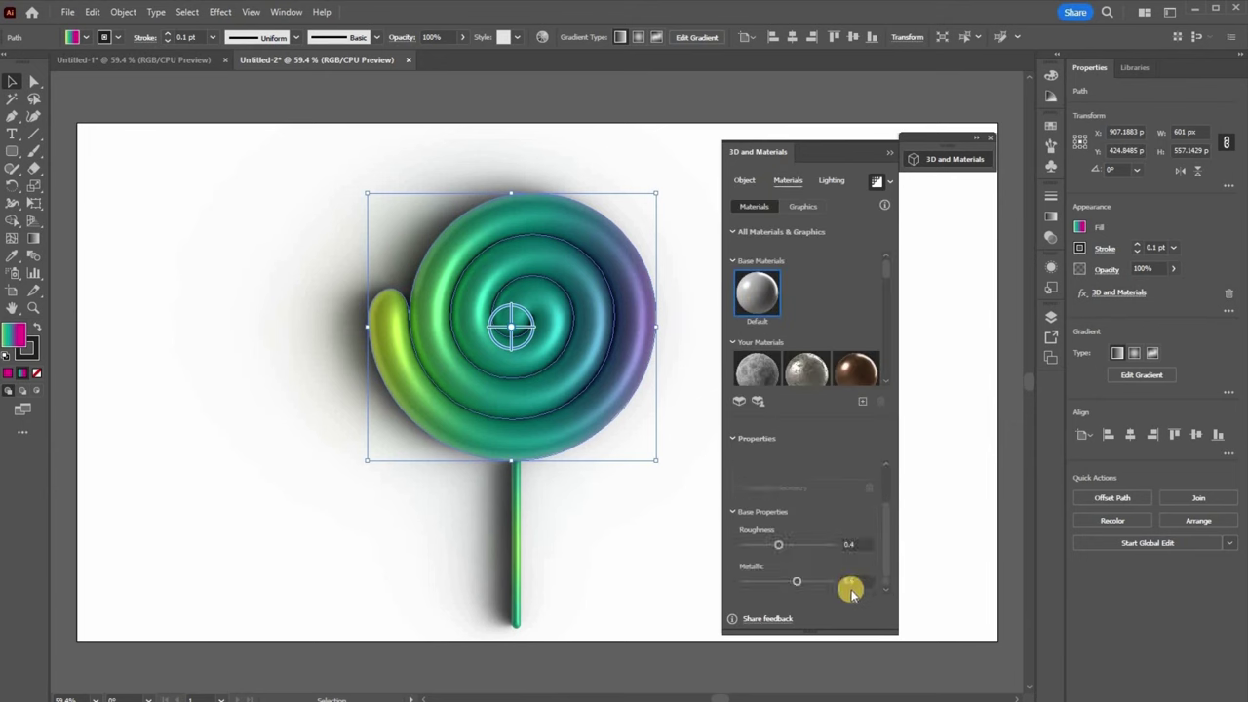
left_click(831, 182)
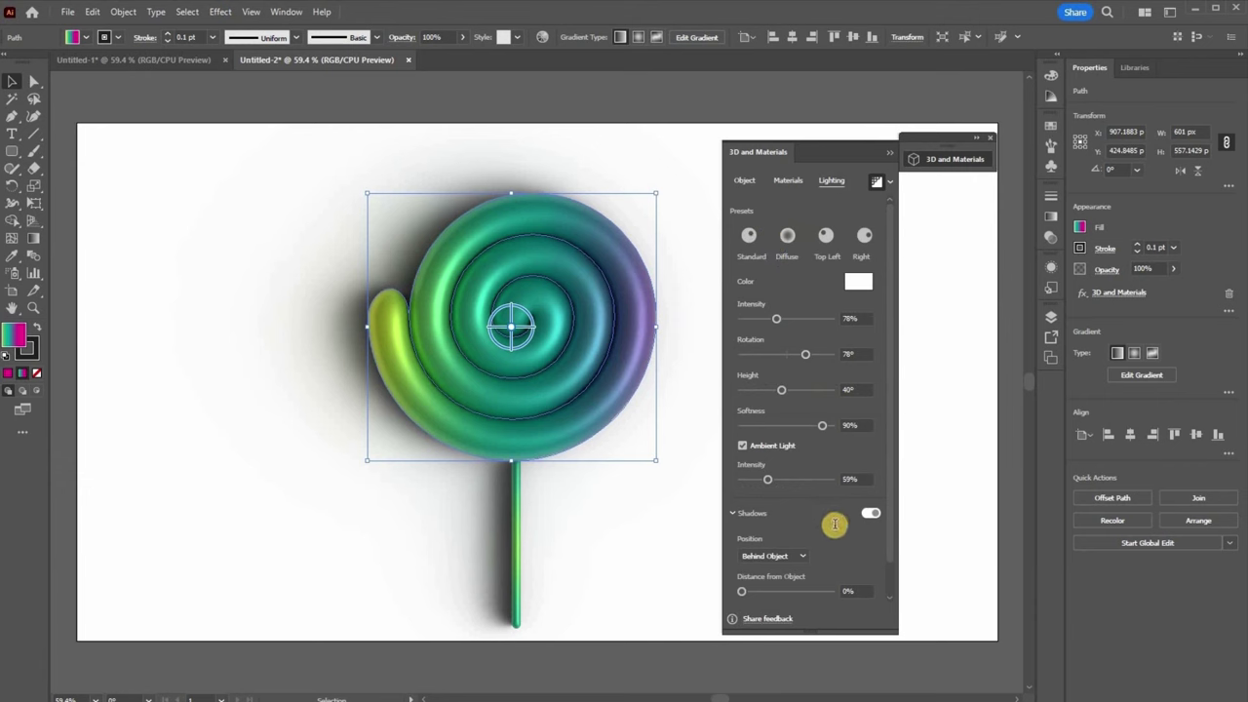
scroll(858, 512, "down", 1)
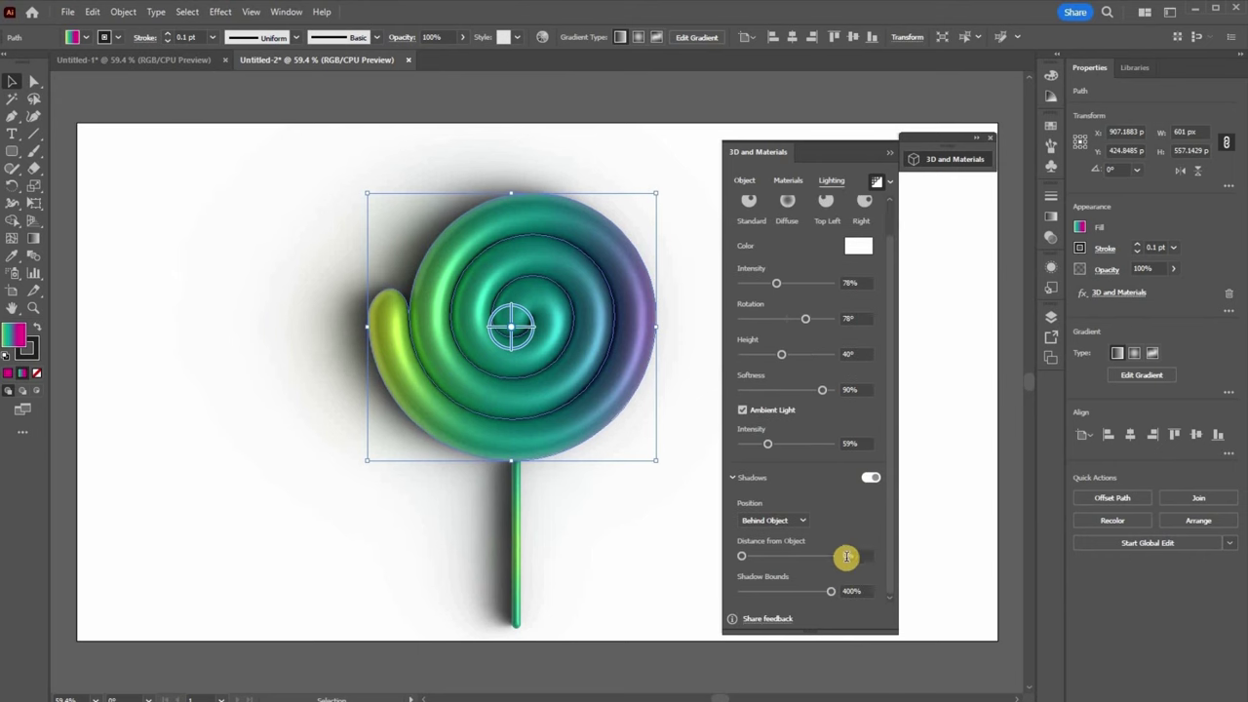
scroll(886, 176, "up", 1)
left_click(887, 182)
left_click(779, 297)
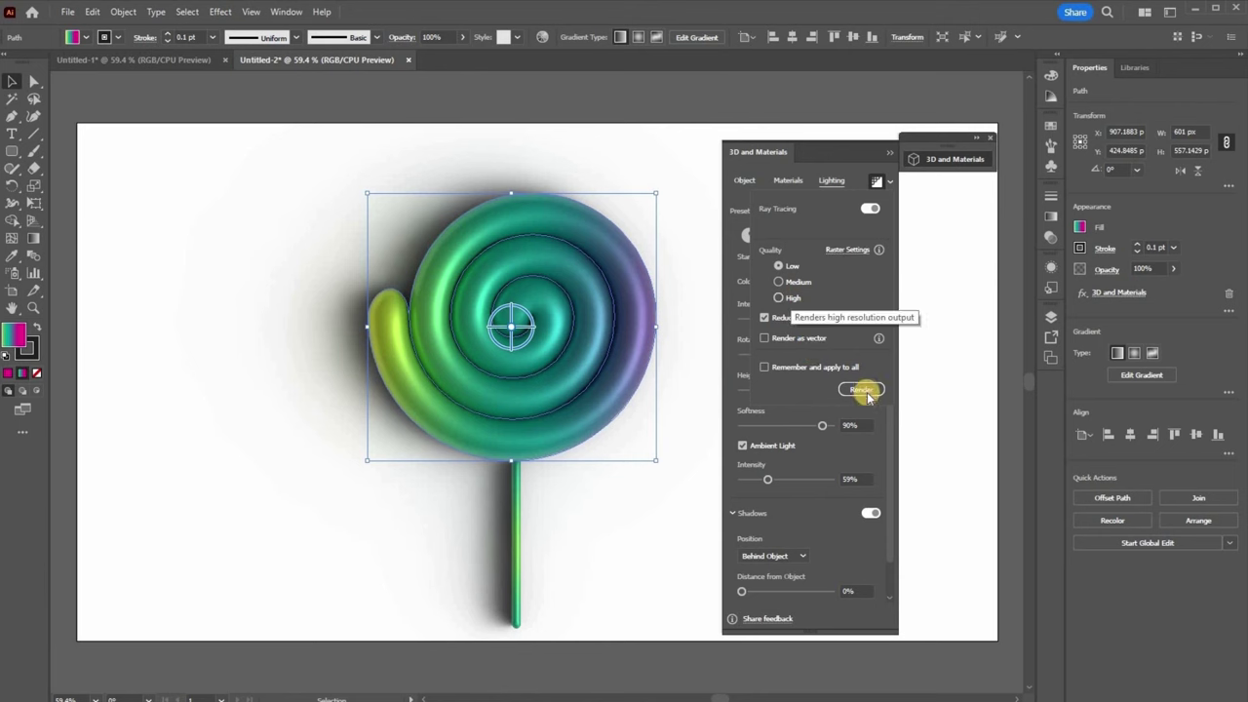
left_click(934, 174)
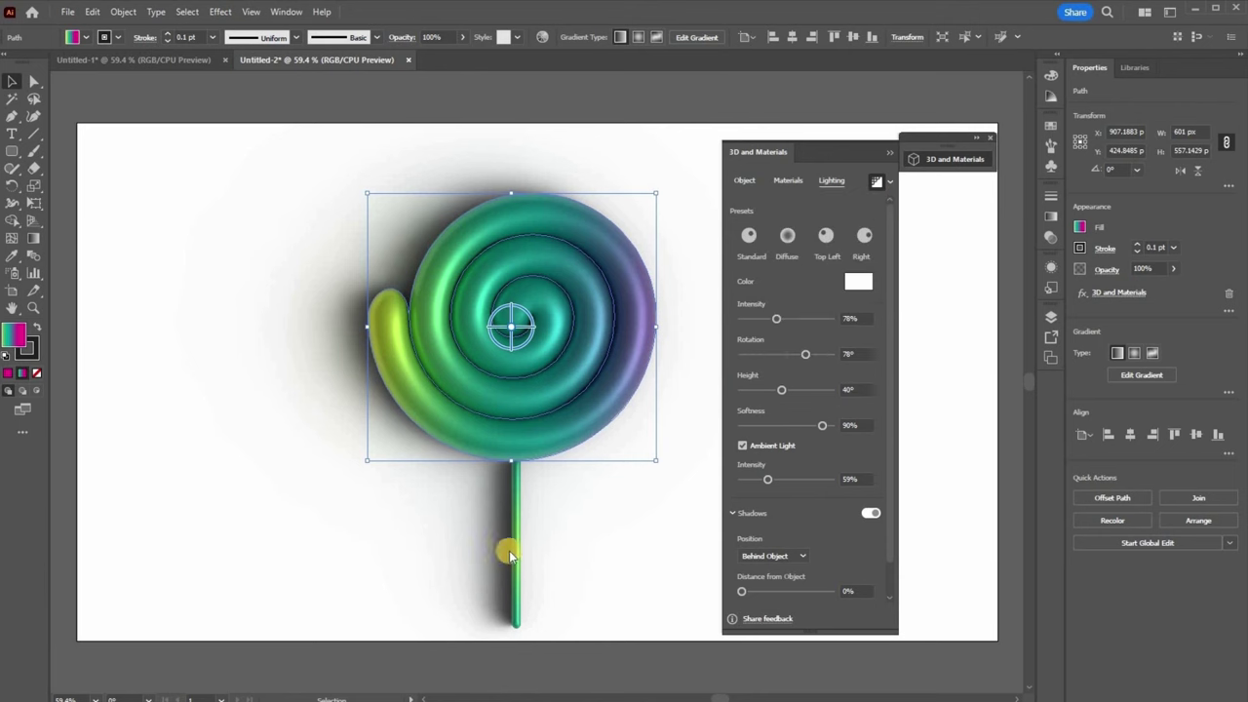
left_click(520, 605)
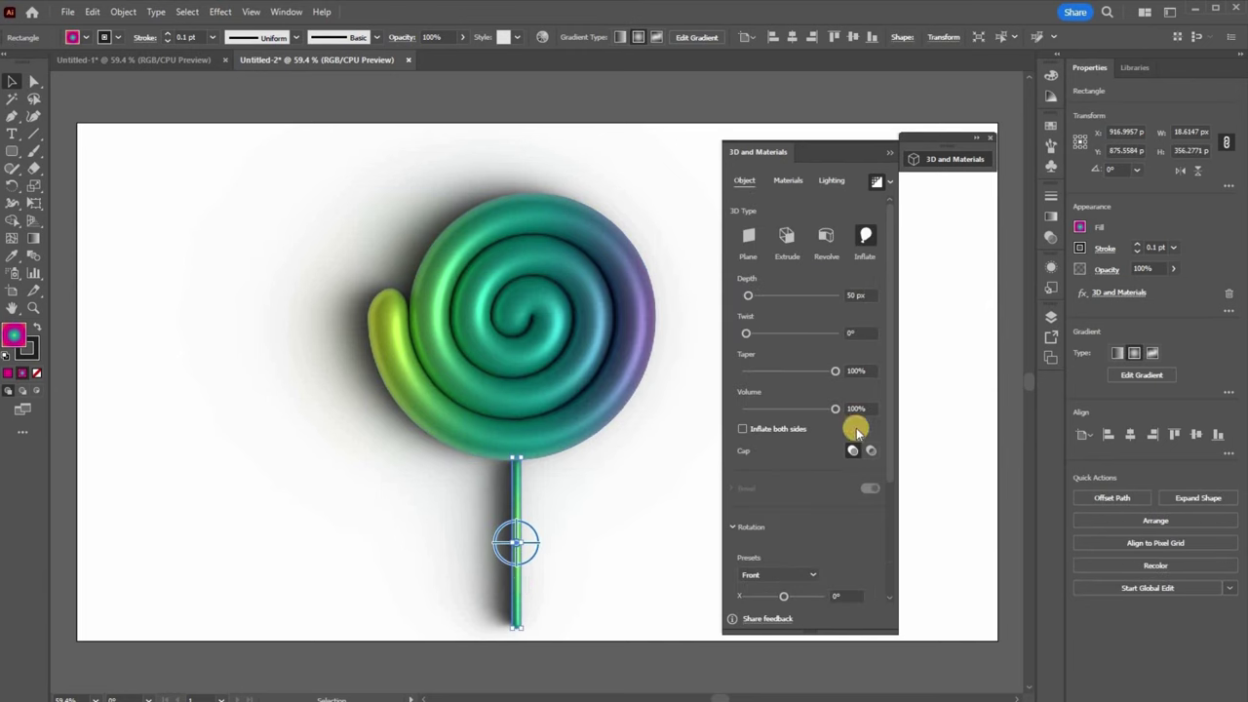
scroll(790, 422, "down", 3)
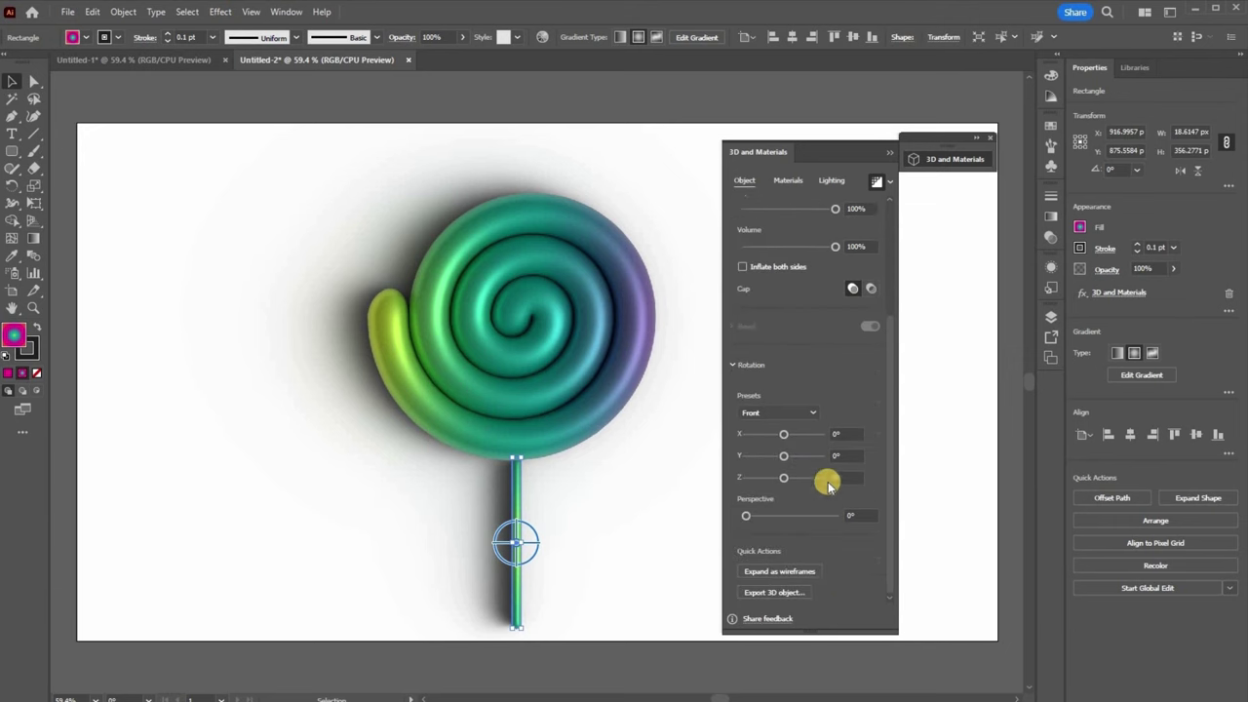
left_click(788, 181)
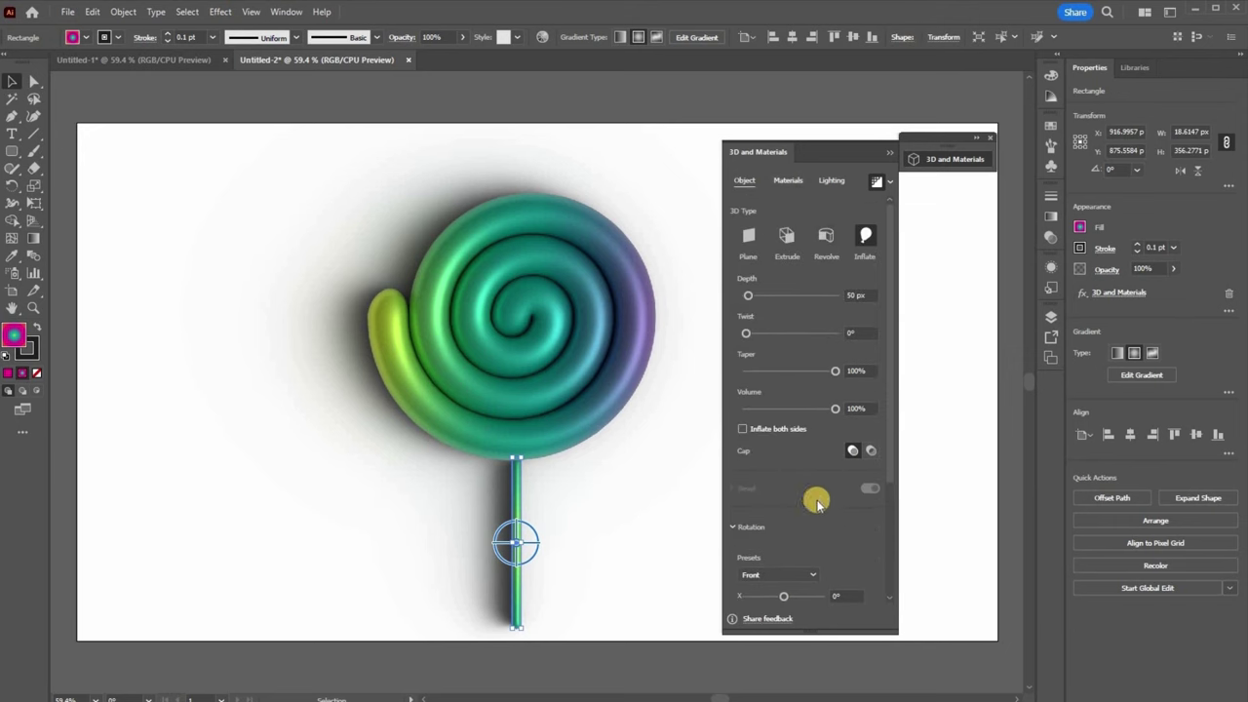
scroll(857, 556, "down", 1)
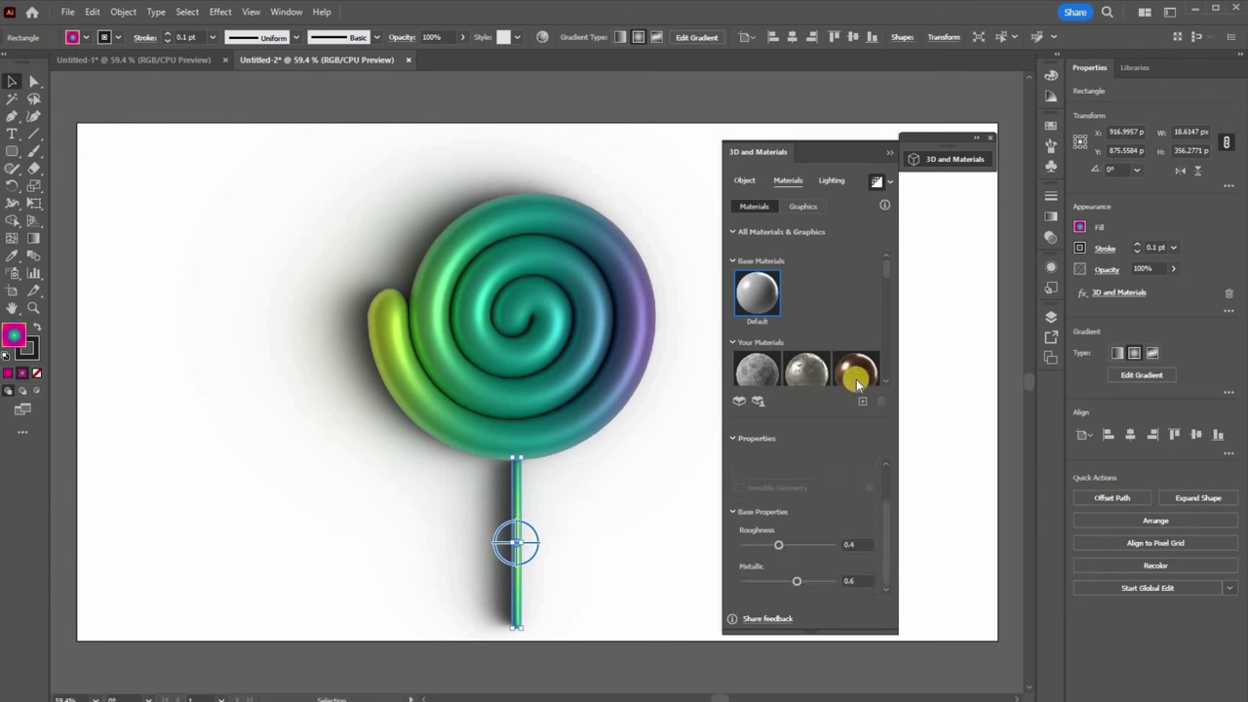
left_click(829, 185)
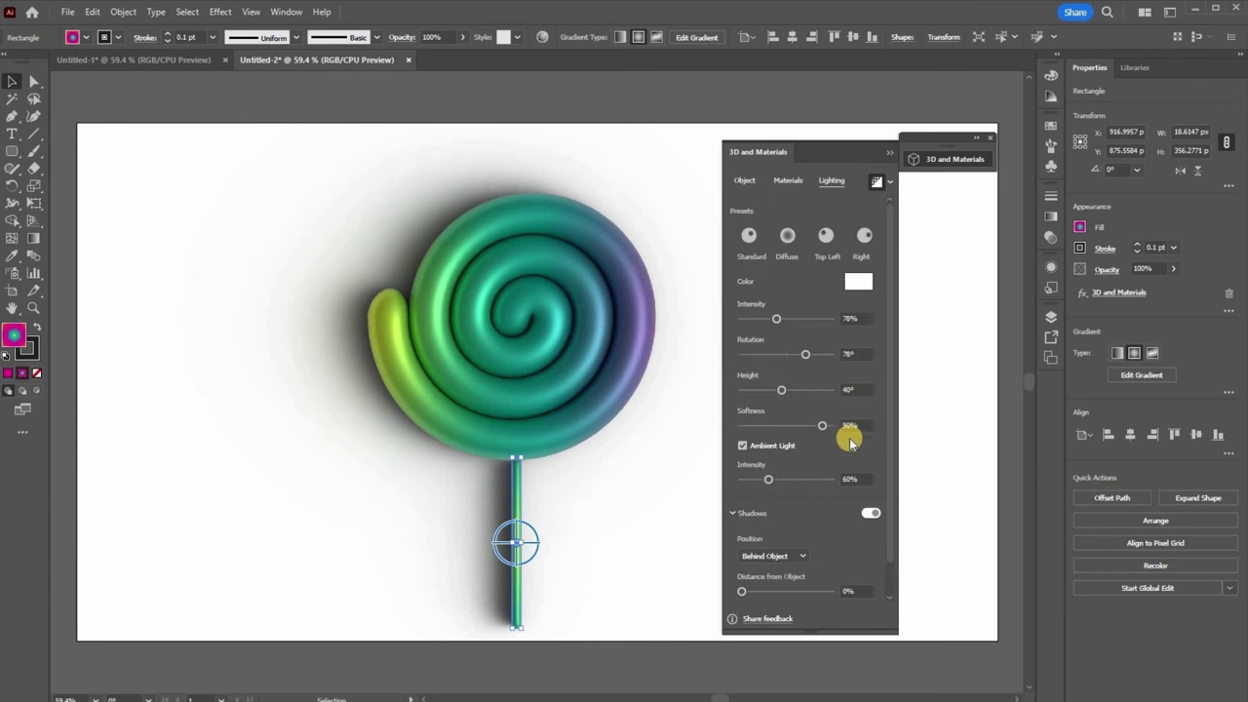
scroll(840, 520, "down", 1)
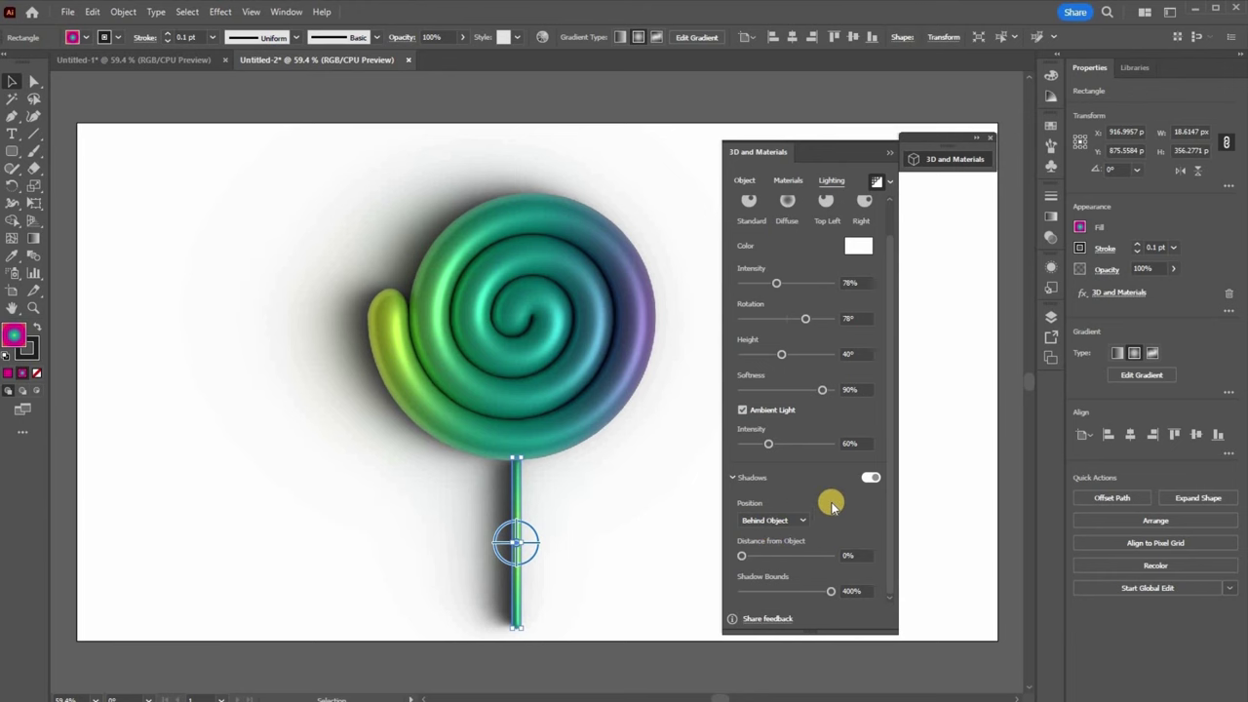
scroll(827, 372, "up", 1)
left_click(1050, 318)
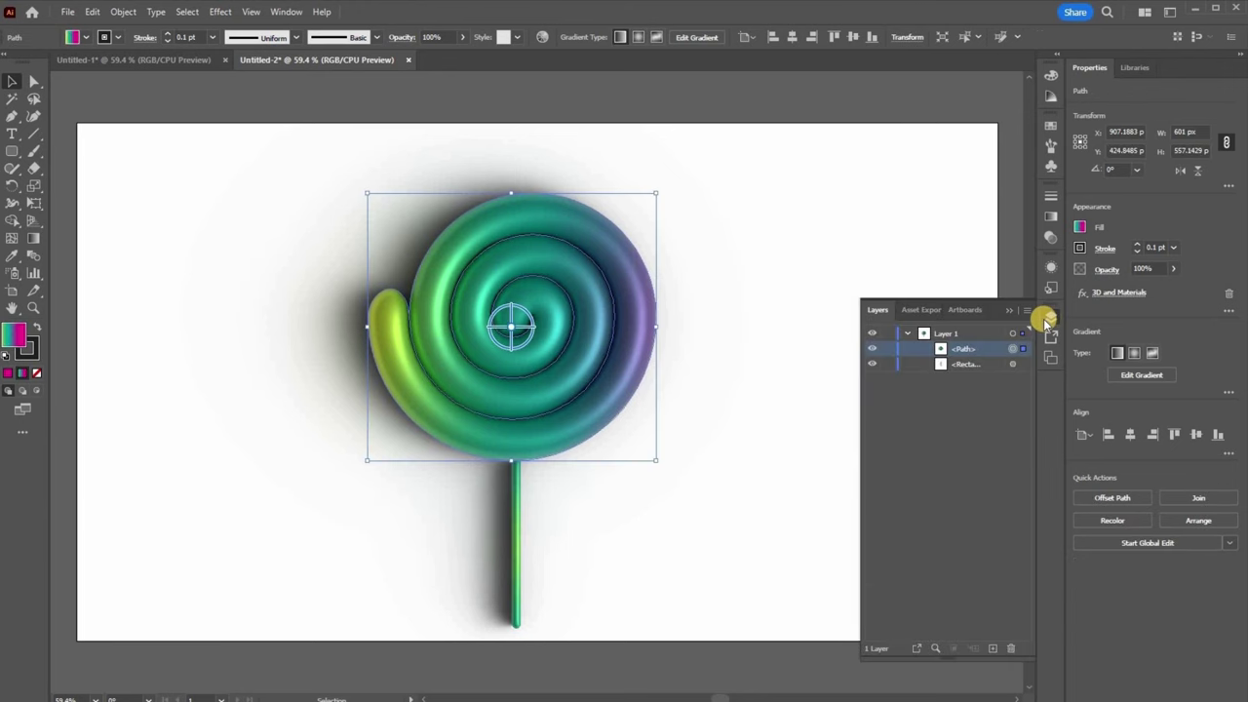
Add the stem rectangle as a second asset in Asset Export alongside the spiral
left_click(917, 649)
left_click(877, 310)
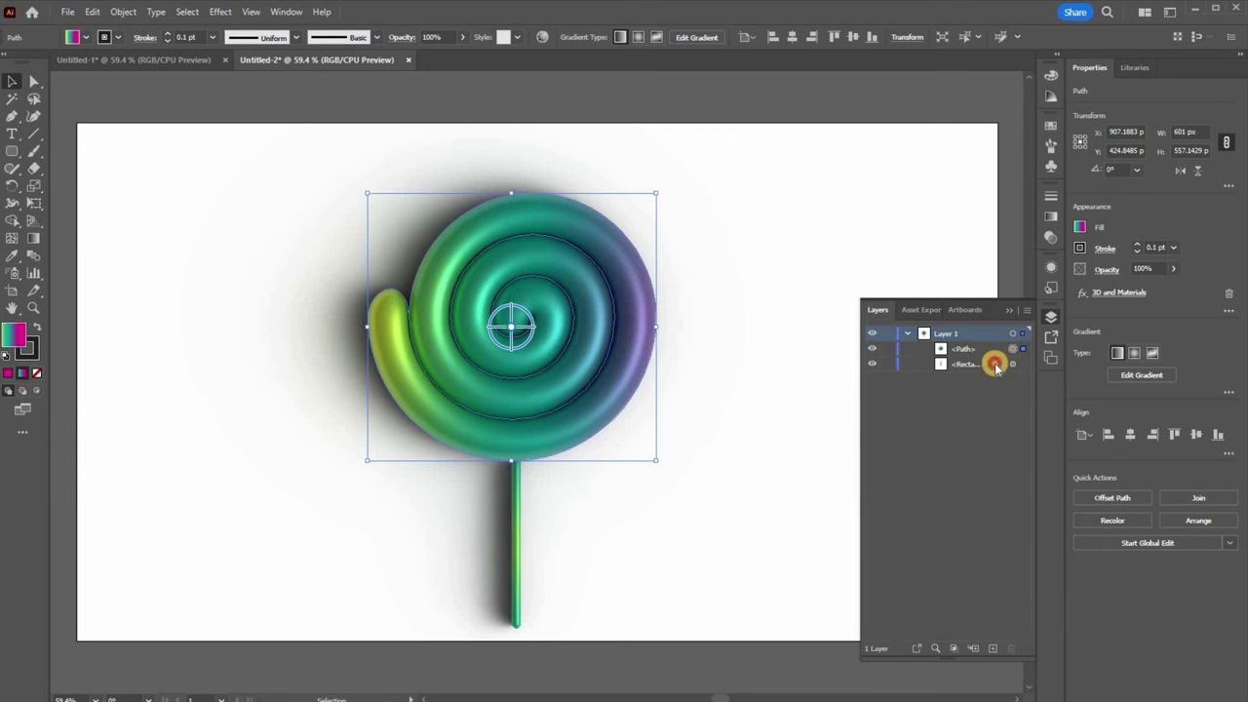
left_click(995, 365)
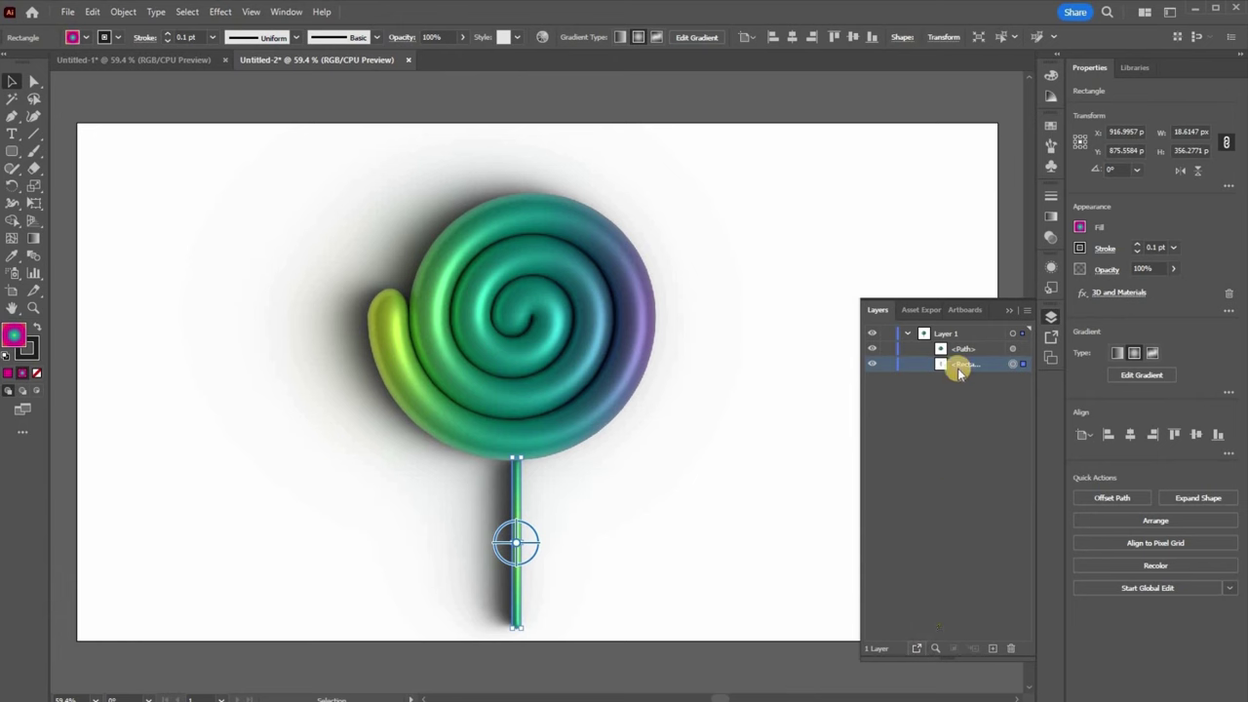
left_click(917, 649)
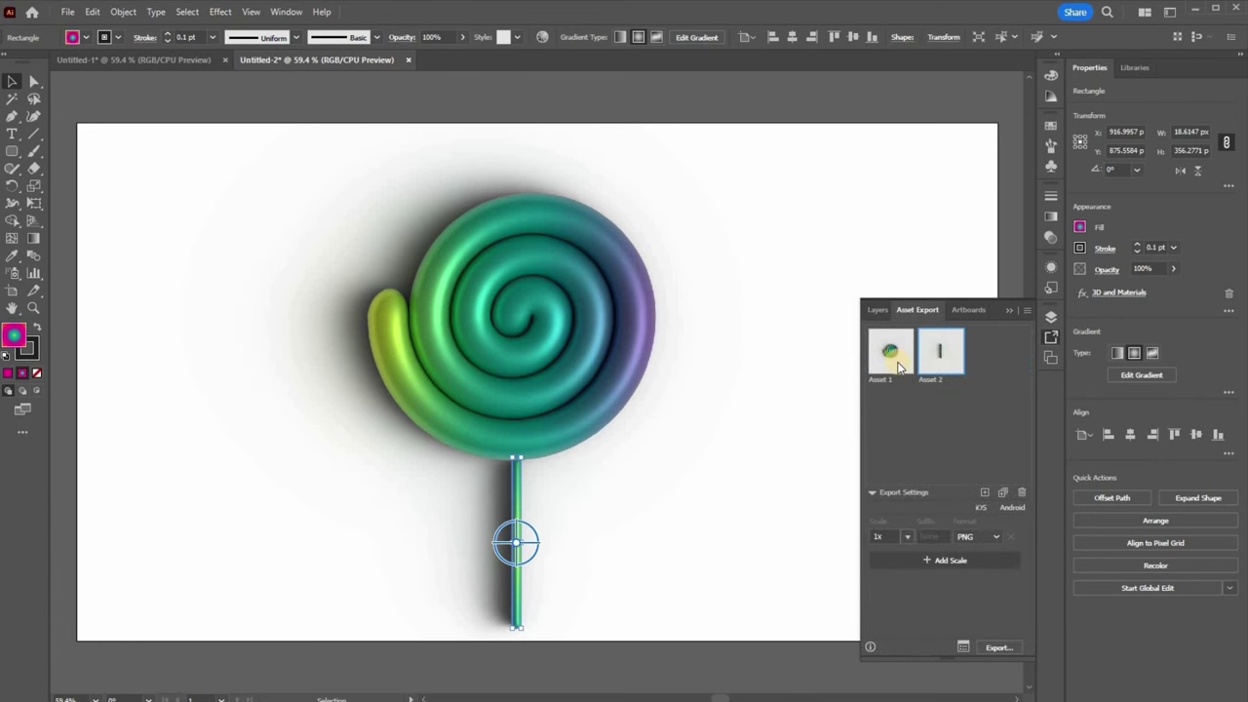
Export both assets as PNGs to the project folder, replacing the earlier files
left_click(996, 649)
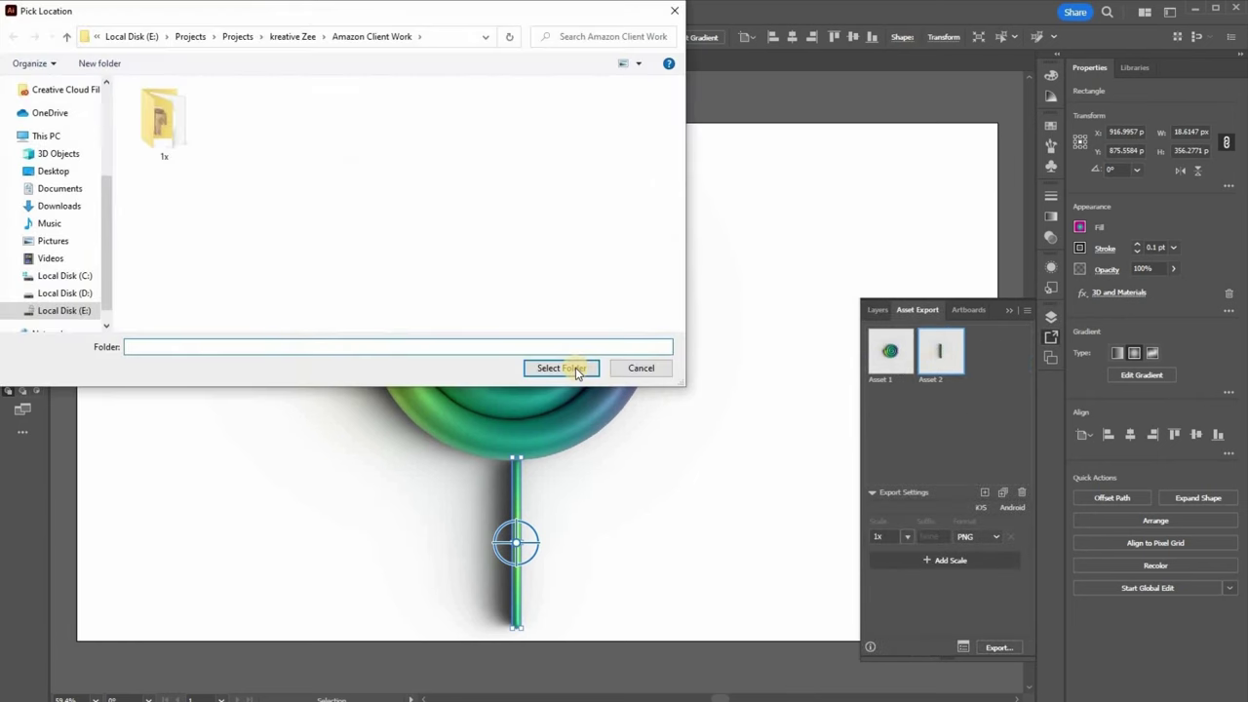
left_click(577, 370)
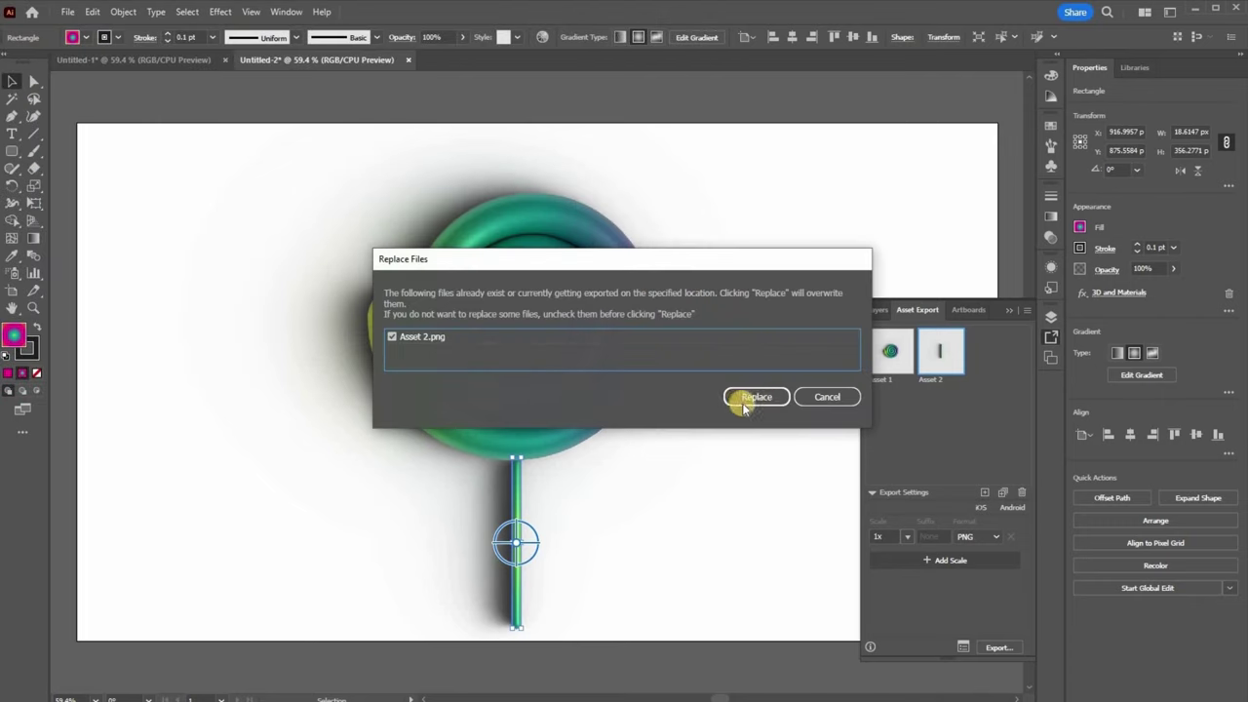
left_click(765, 398)
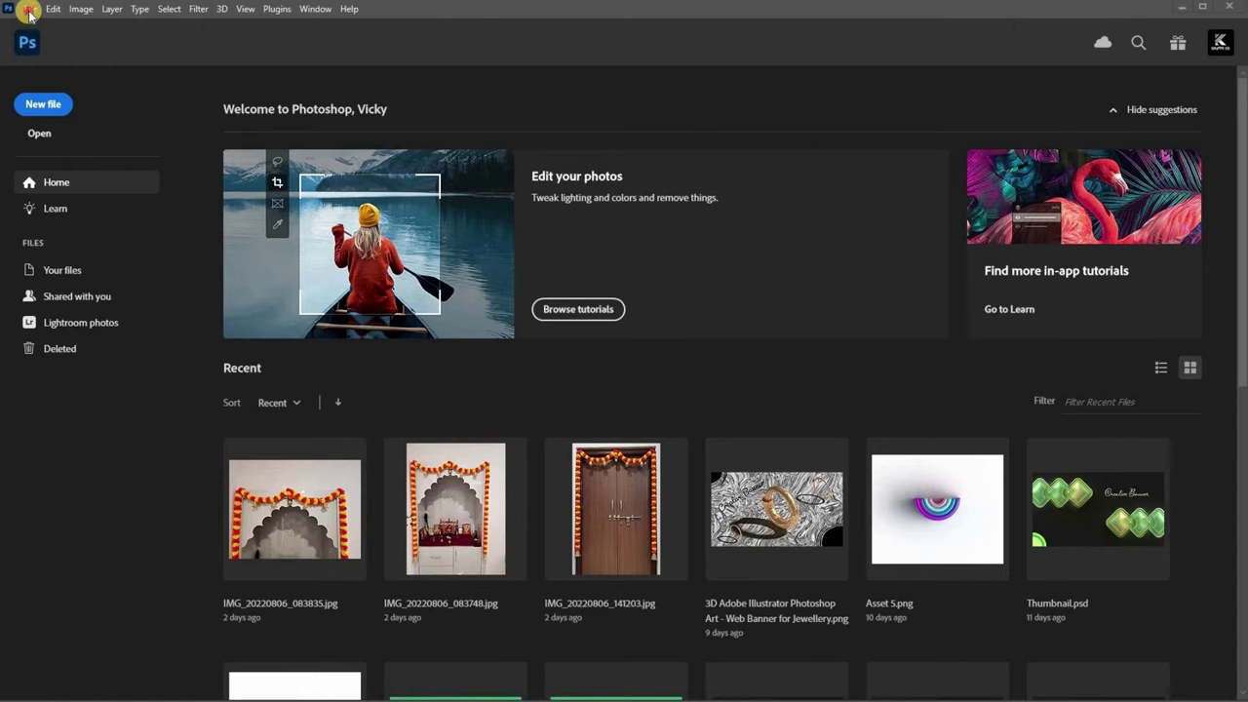
Create a new 1920 × 1080 px document with a transparent background in Photoshop
left_click(30, 8)
key("ctrl+n")
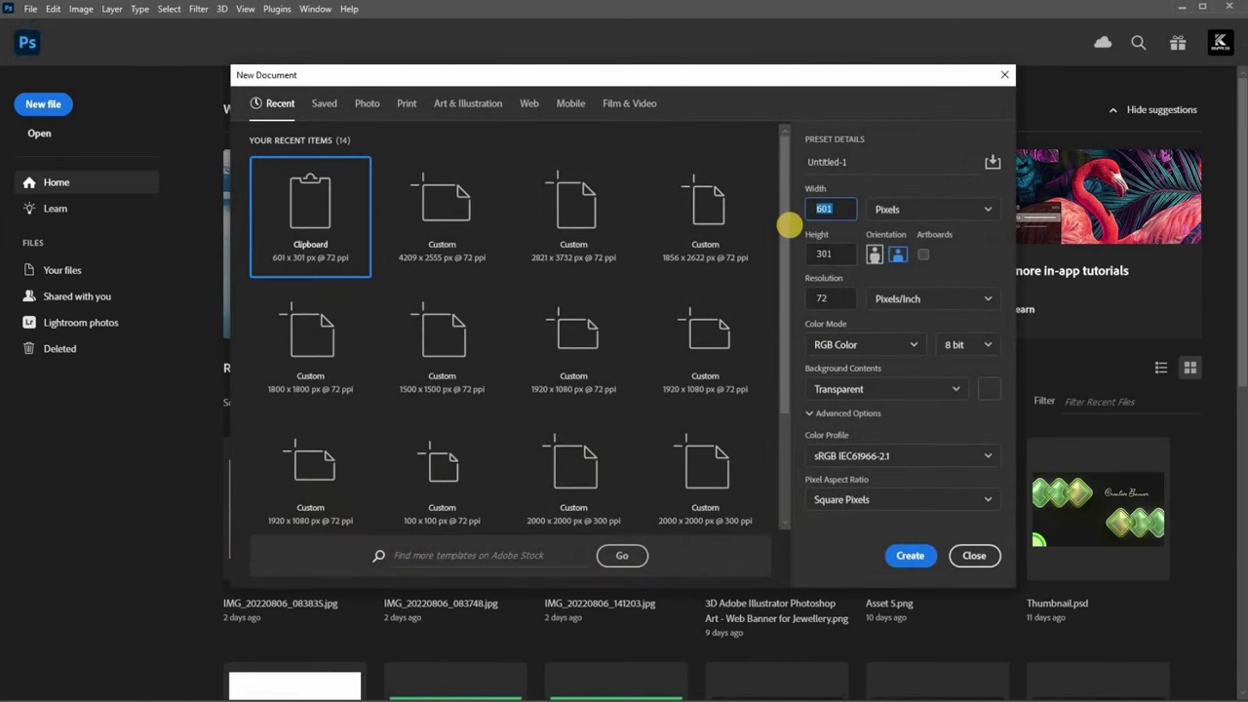
type("1920")
type("1080")
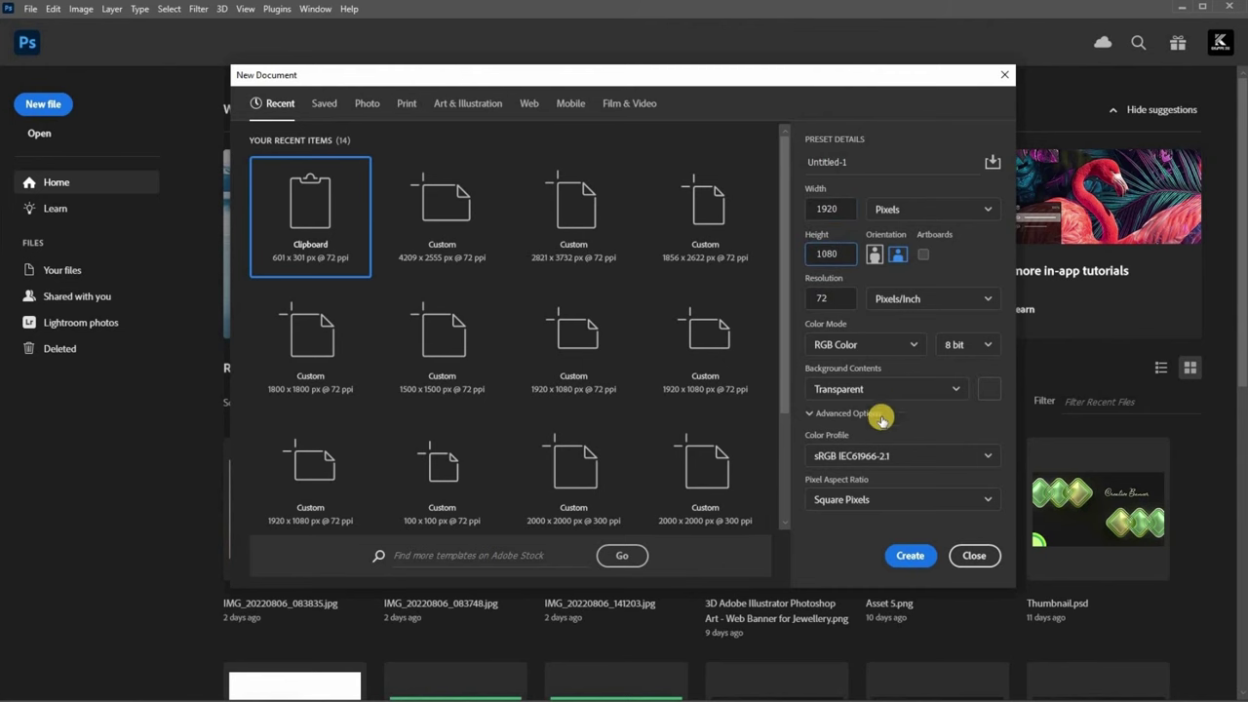
left_click(911, 557)
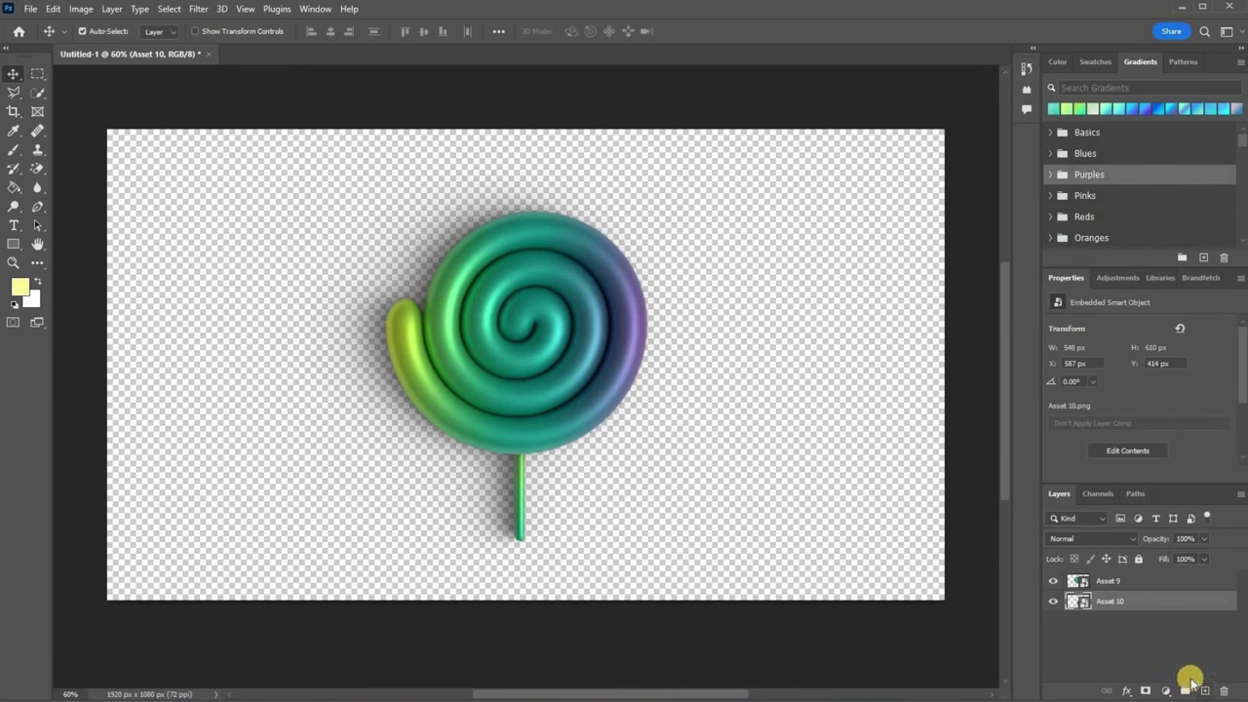
Add a new layer below the lollipop layers and fill it with a teal-green gradient
left_click(1199, 688)
left_click_drag(1129, 601, 1128, 639)
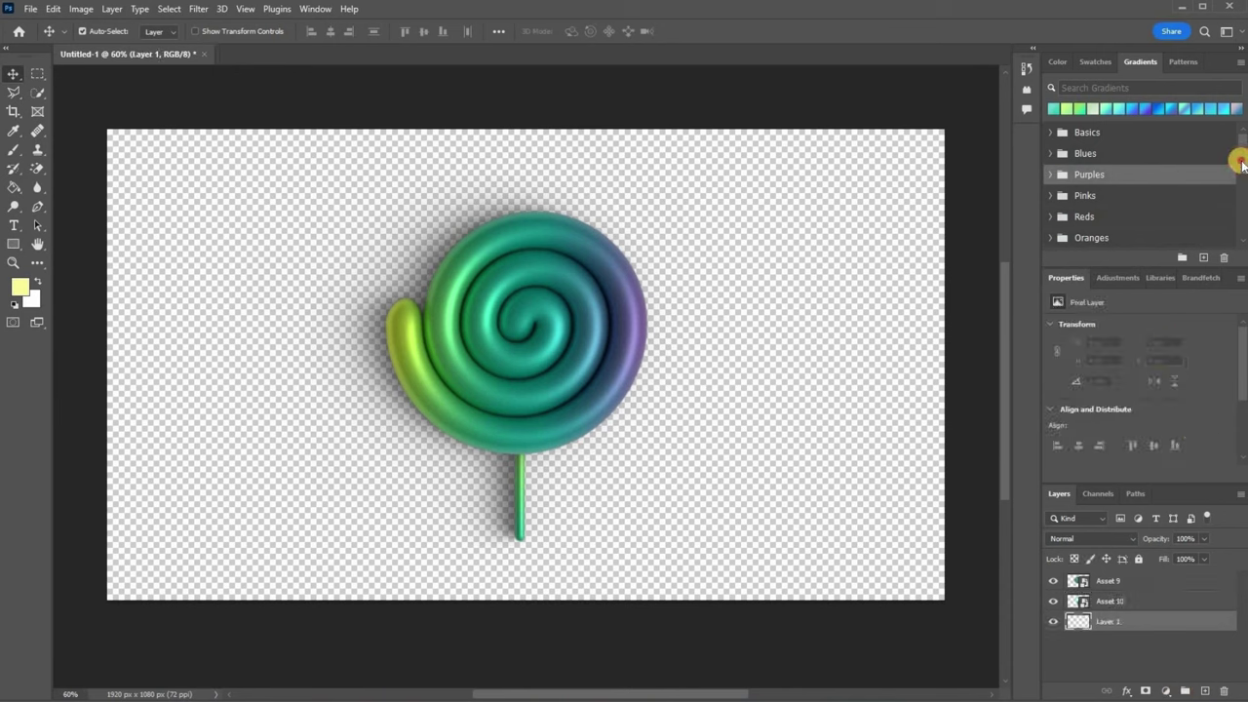
left_click_drag(1242, 161, 1241, 154)
scroll(1234, 152, "up", 5)
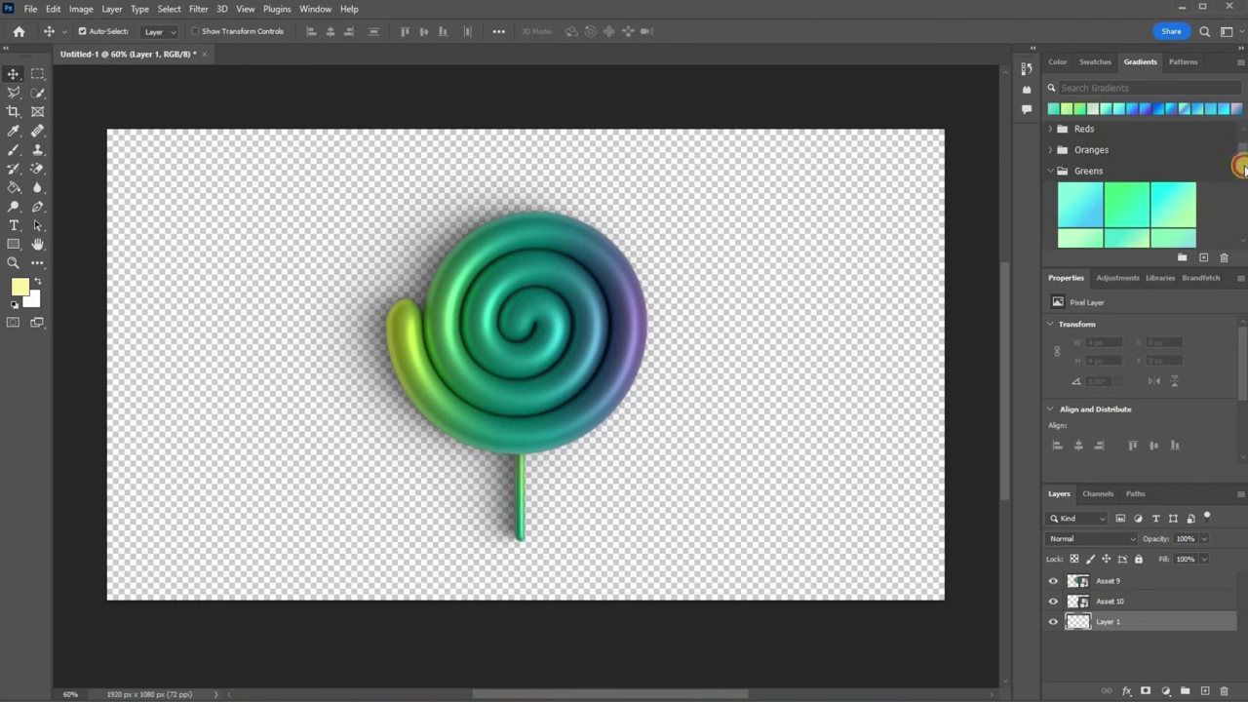
left_click_drag(1239, 166, 1207, 184)
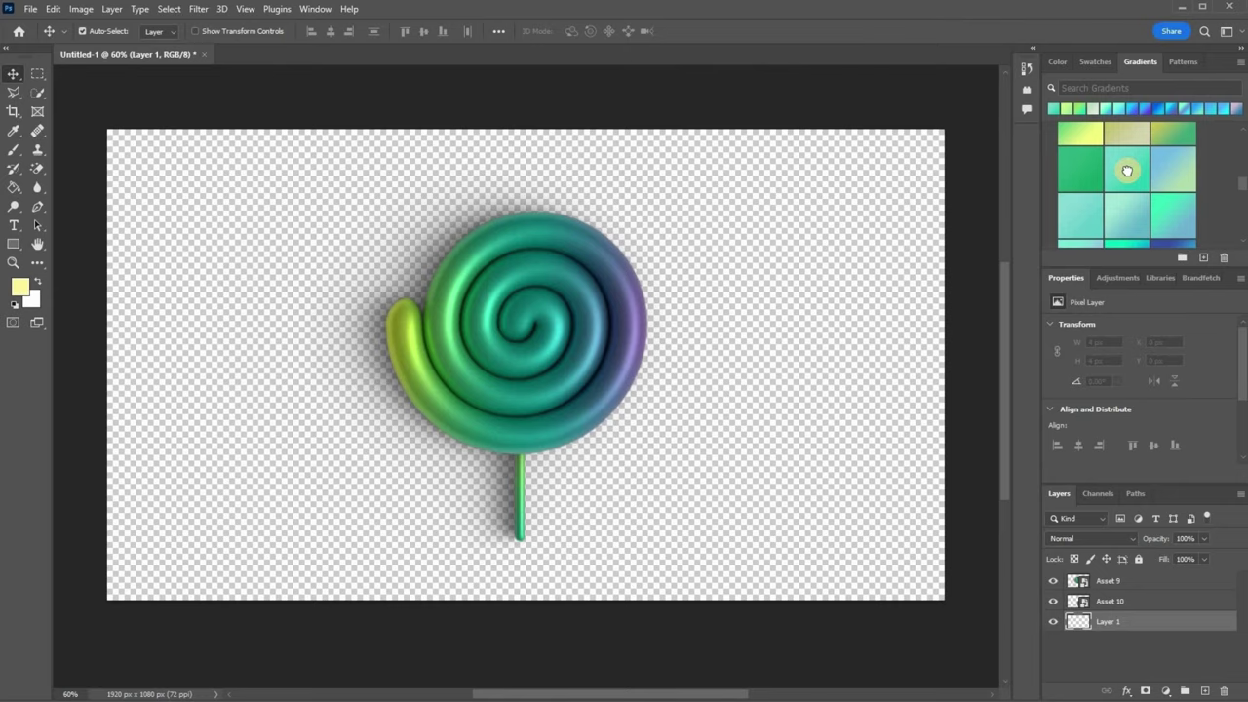
left_click(1128, 171)
left_click(1136, 581)
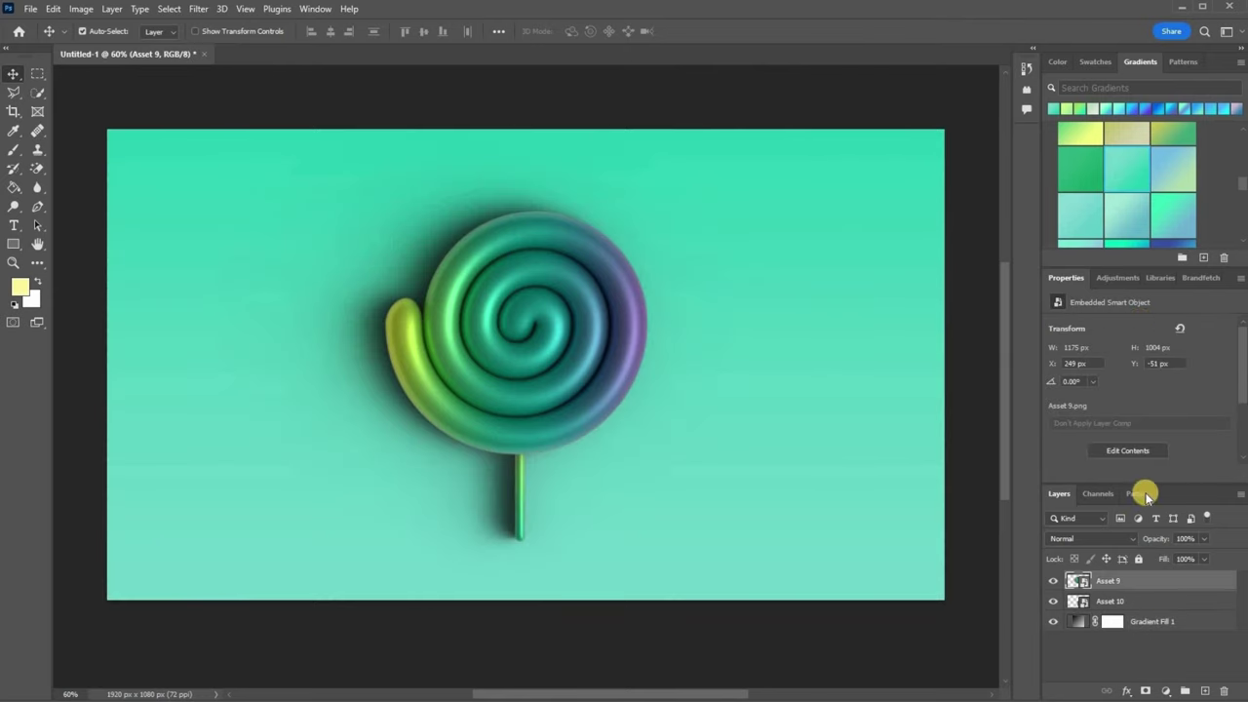
left_click(1119, 280)
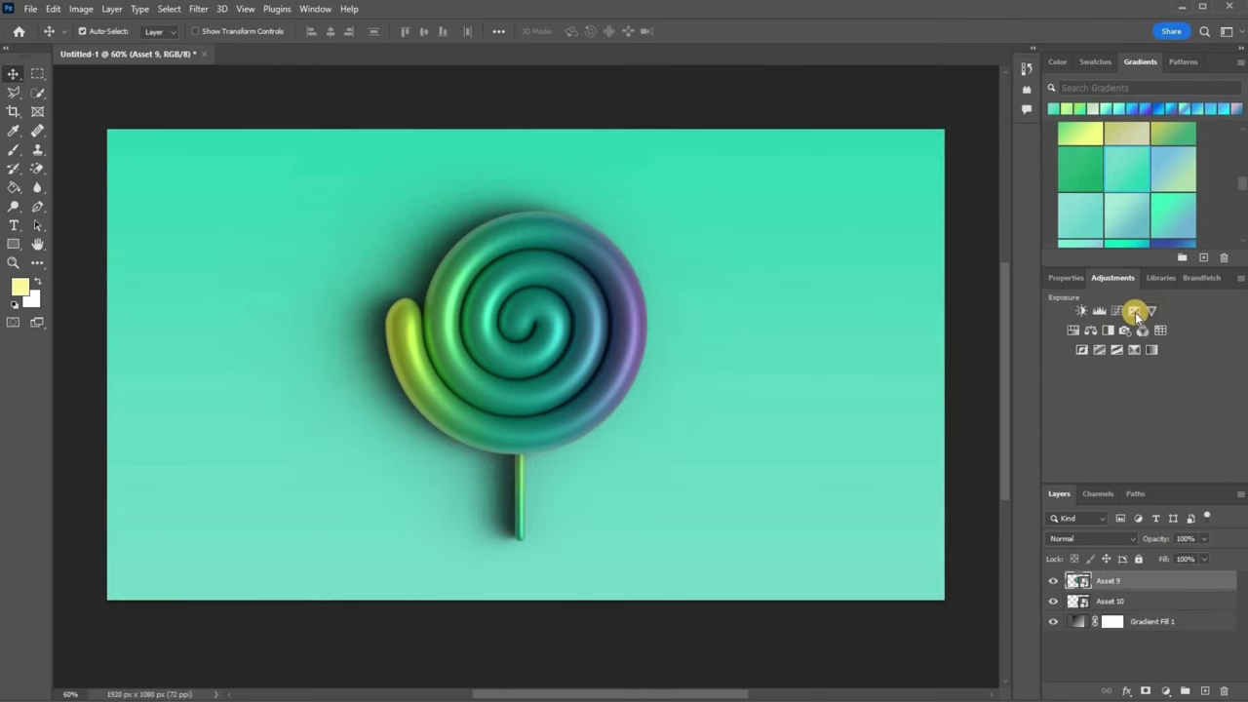
Add a Curves 1 layer bending the curve up and a Hue/Saturation layer at +15 saturation
left_click(1117, 311)
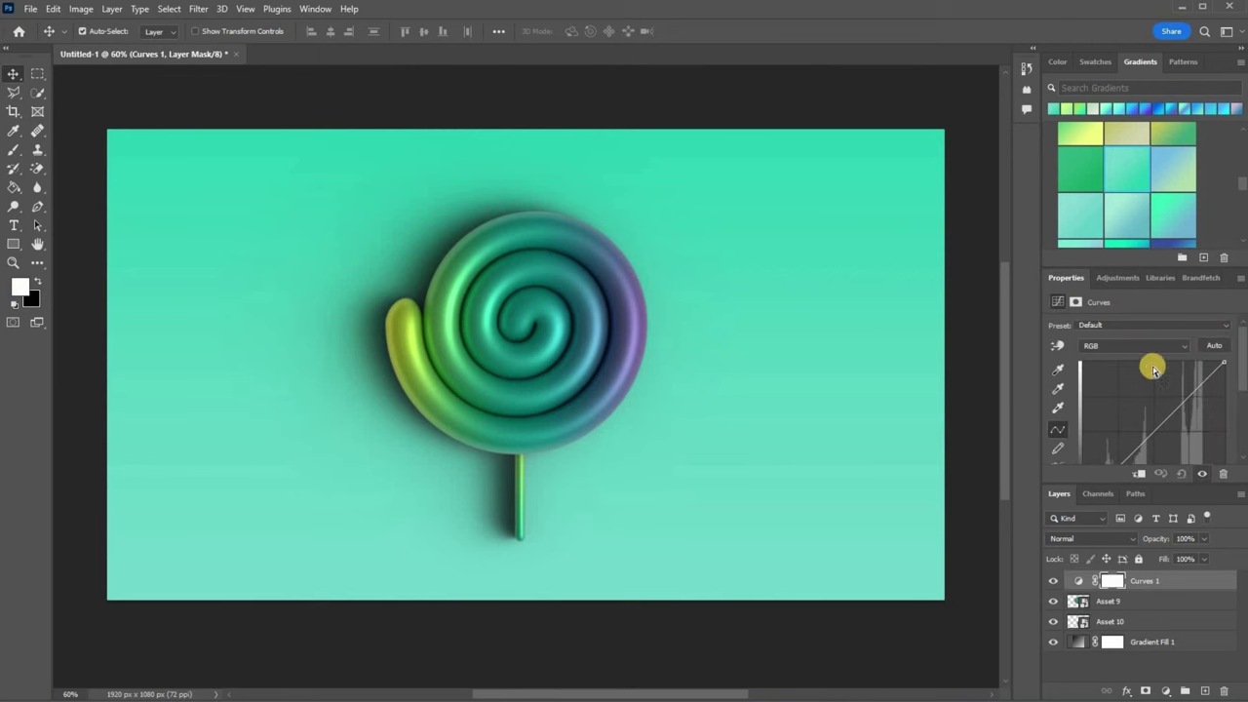
left_click_drag(1172, 401, 1174, 402)
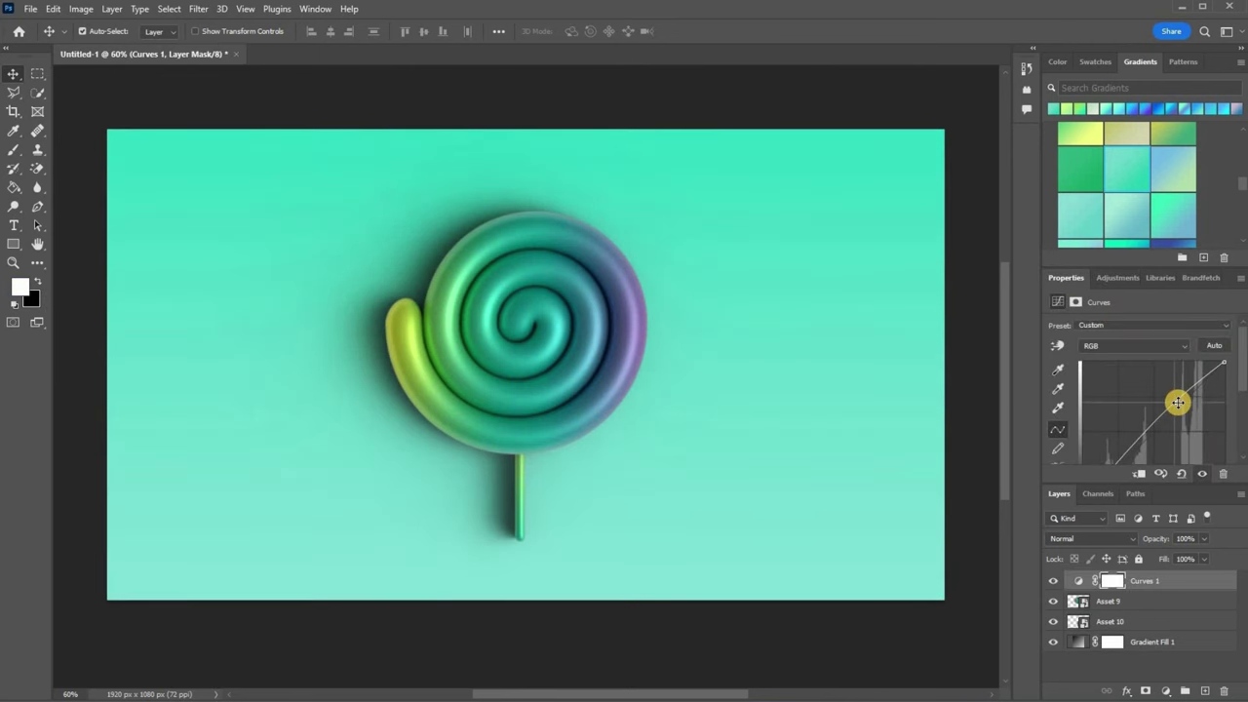
left_click(1122, 278)
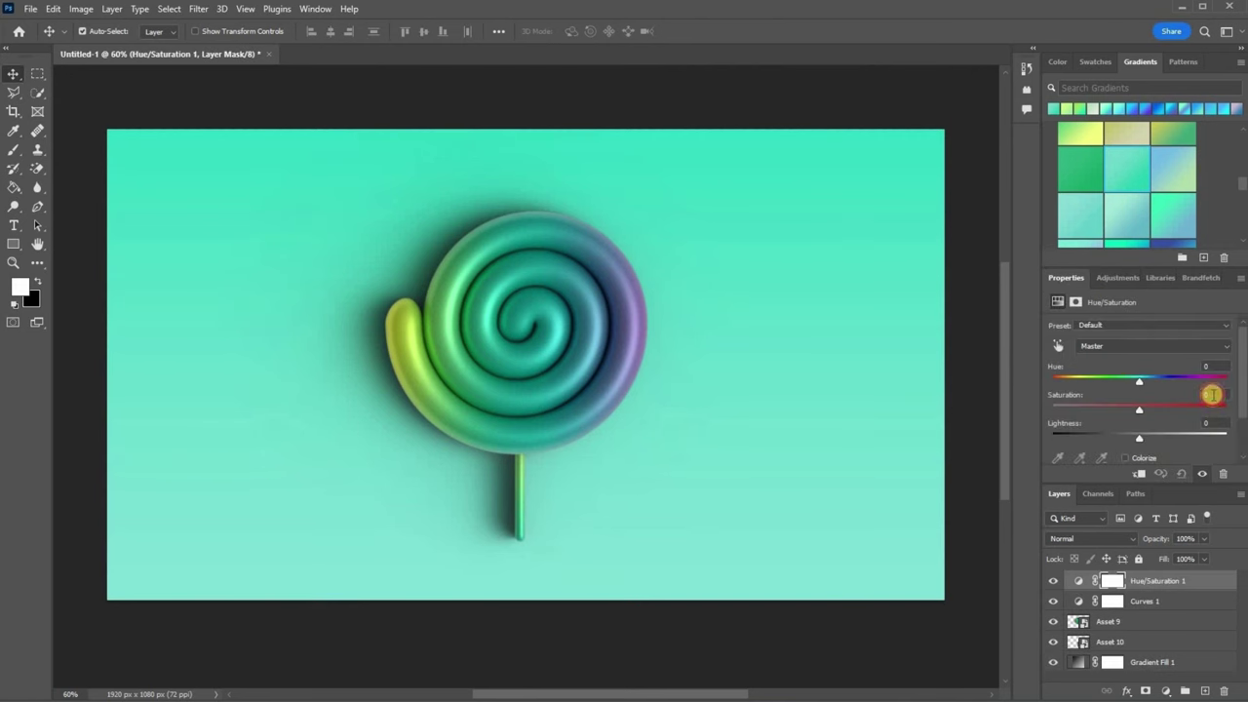
key("shift+Up")
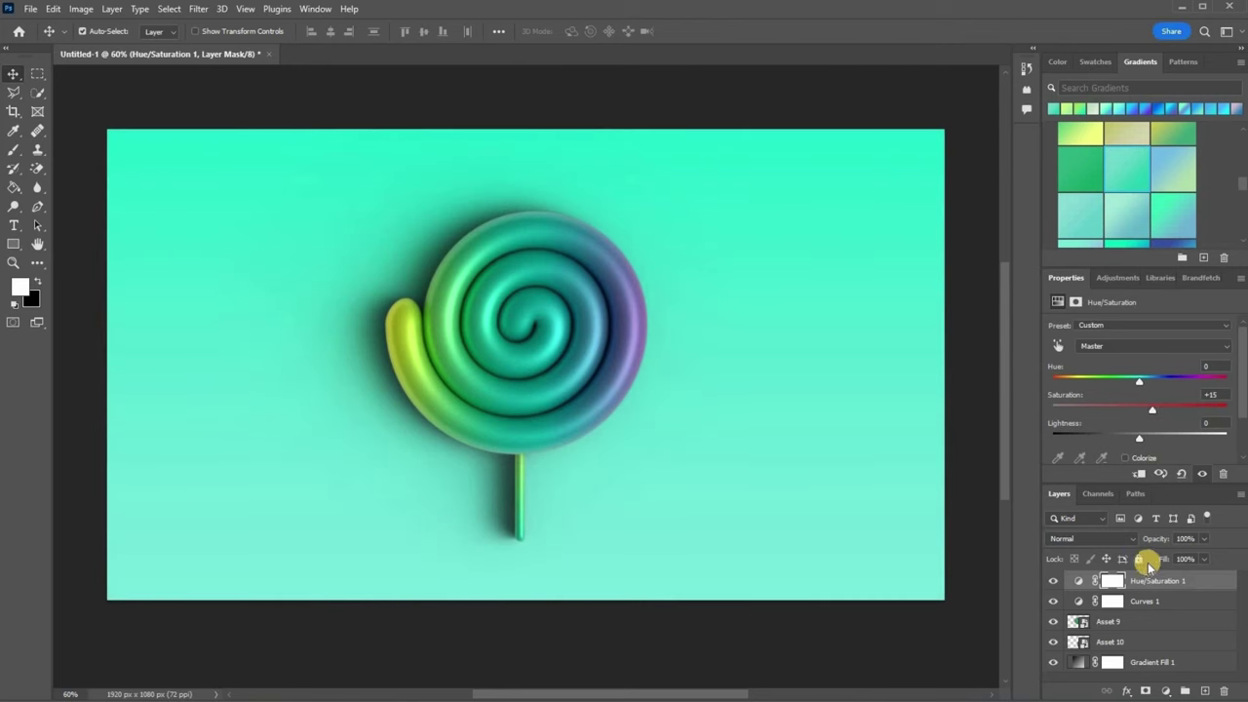
left_click(1166, 622)
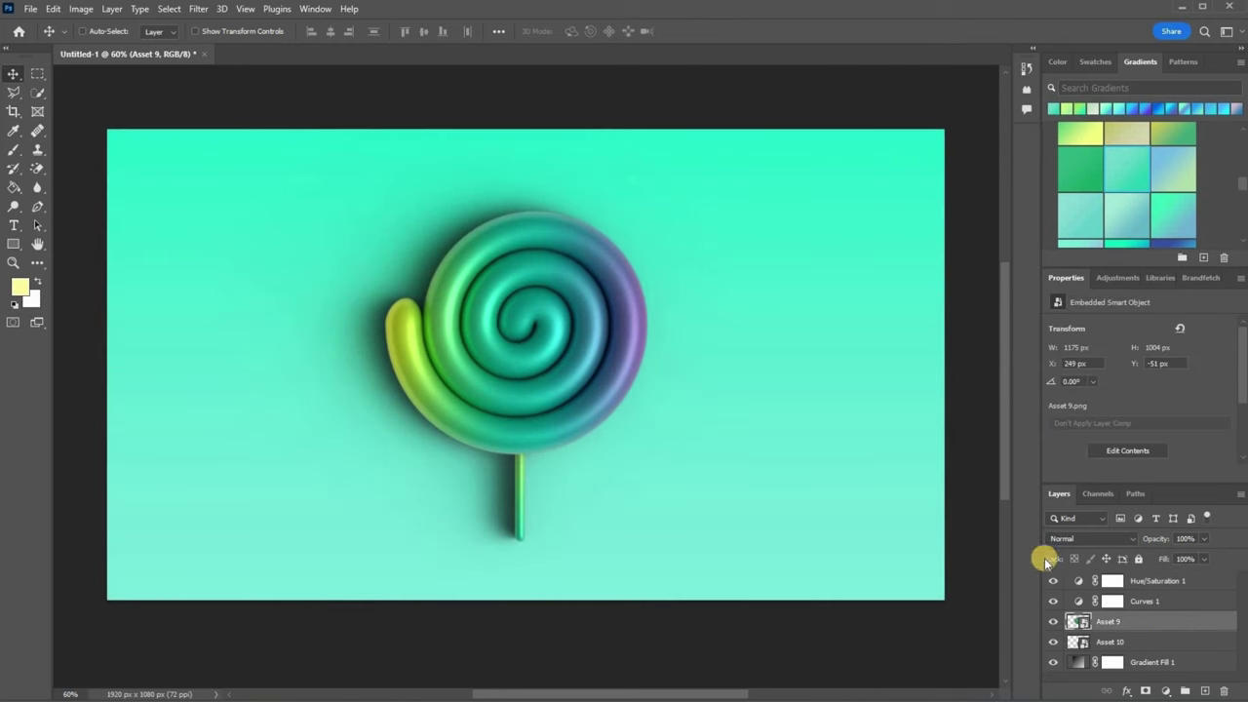
Duplicate the Asset 9 spiral layer and scale the copy down to 20%
key("ctrl+v")
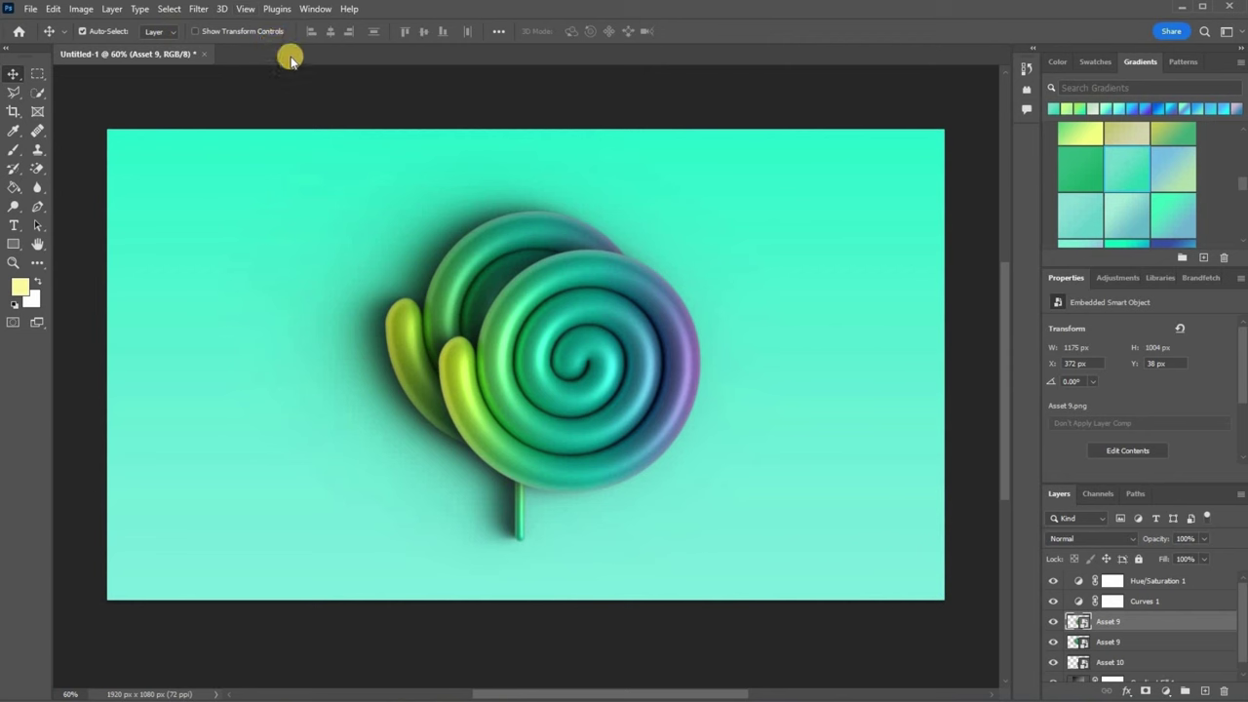
key("ctrl+t")
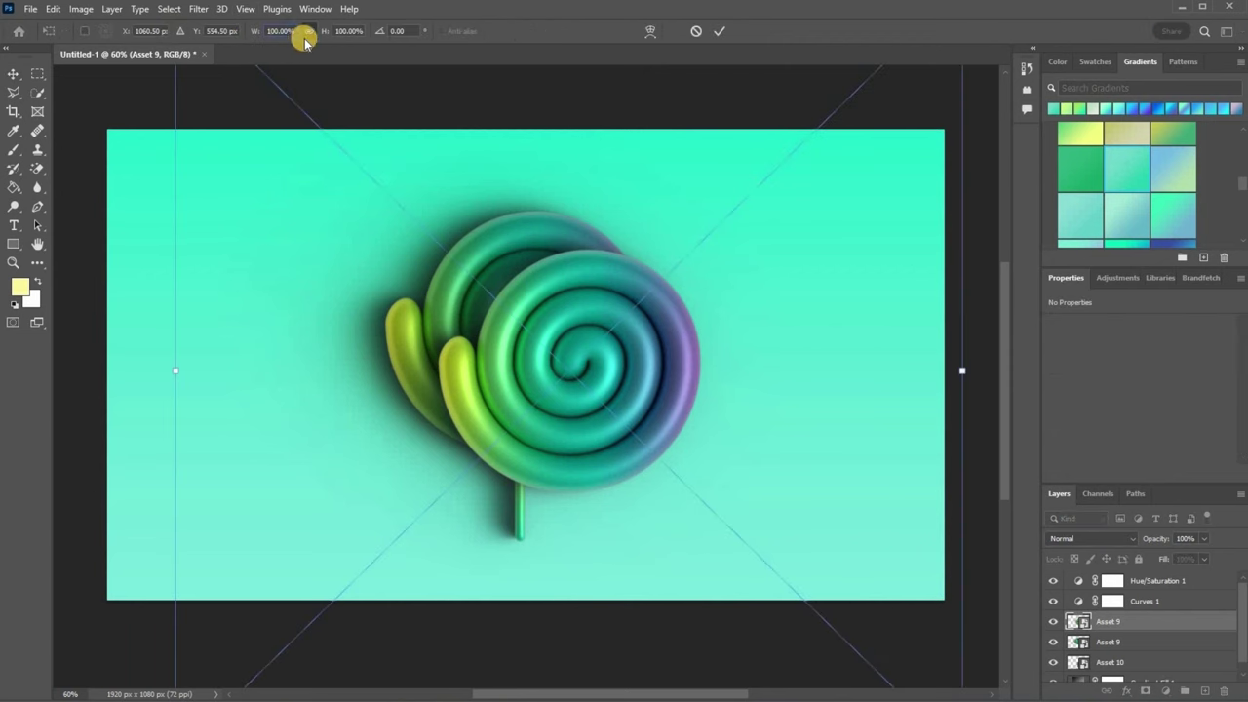
left_click_drag(306, 41, 105, 92)
left_click(13, 74)
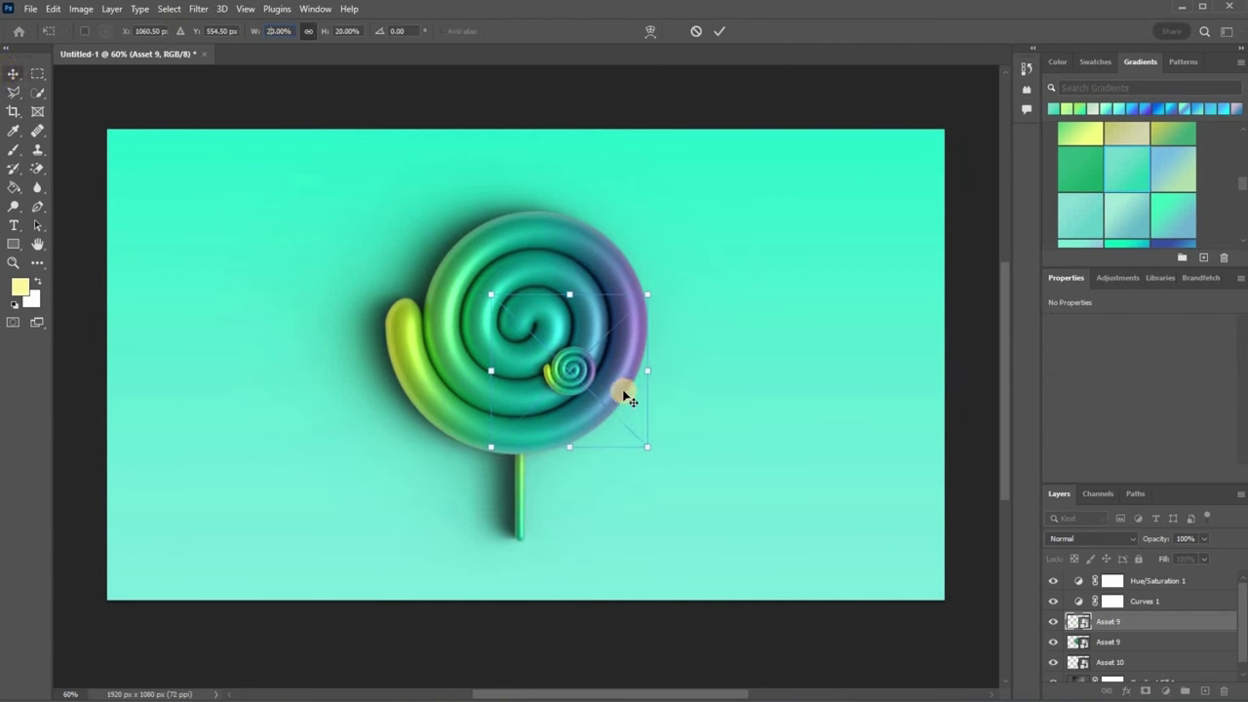
Place the small spiral near the top-left and drag another copy left of the lollipop
left_click_drag(579, 375, 242, 229)
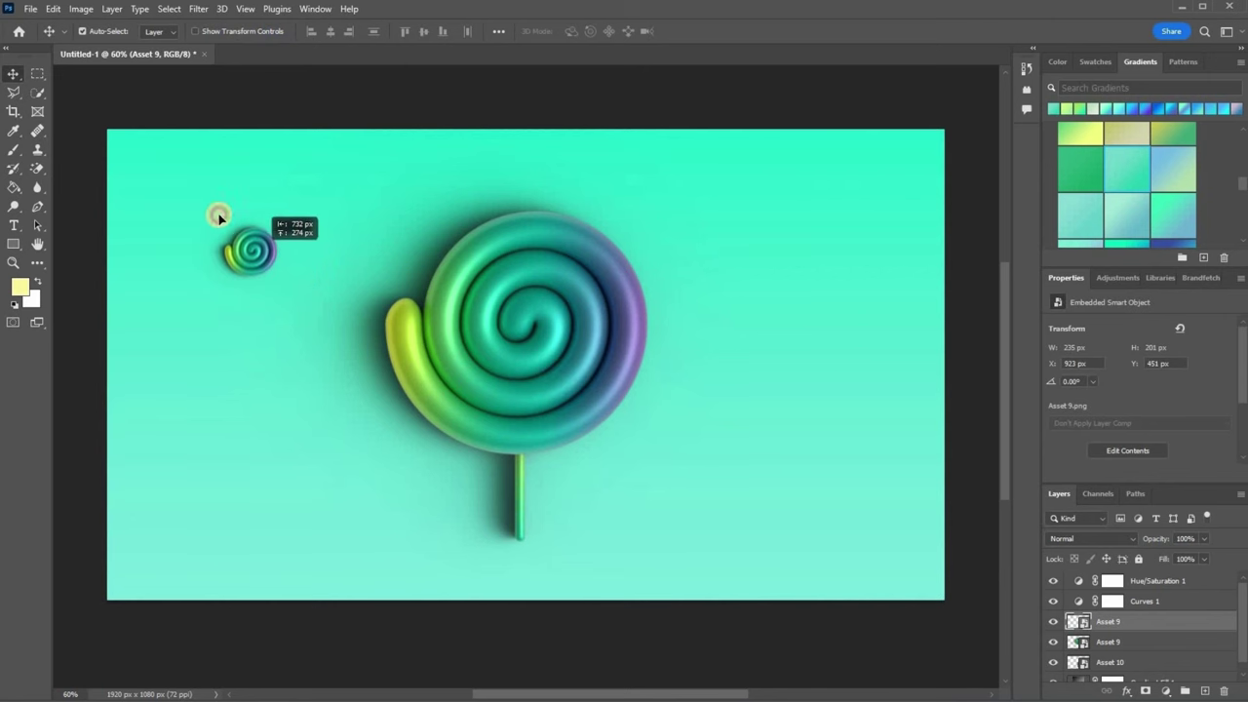
left_click_drag(241, 230, 215, 212)
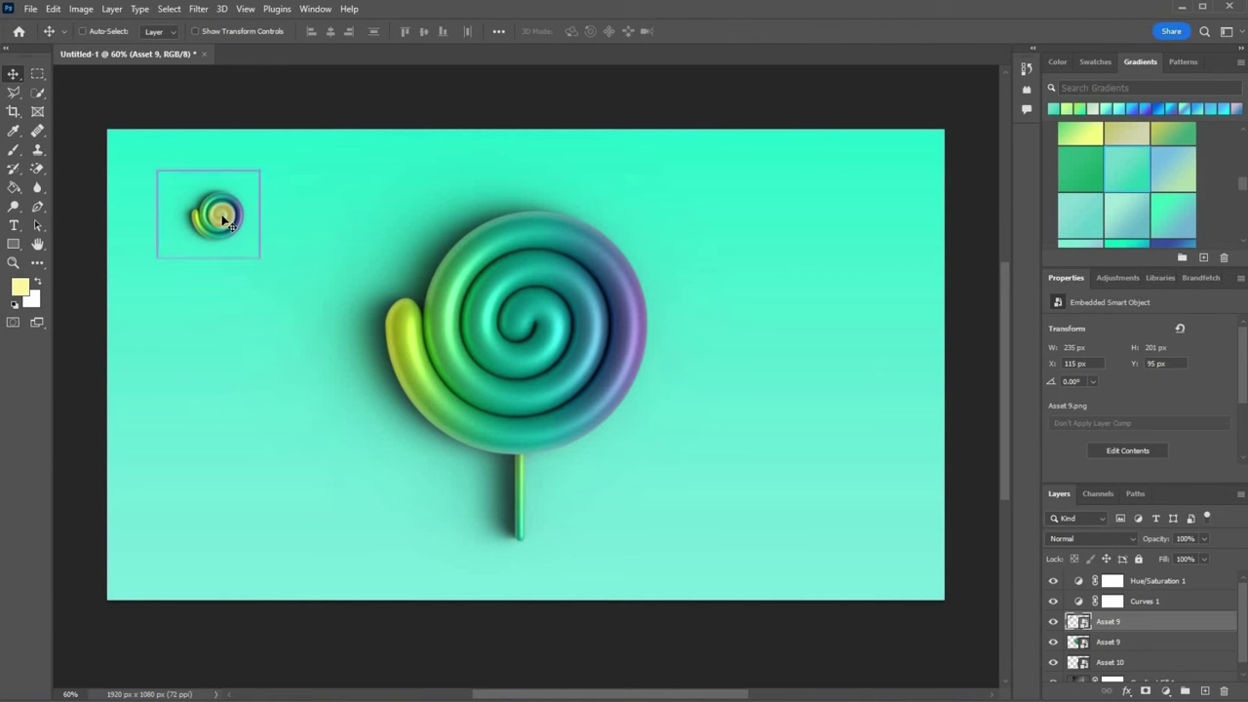
mouse_move(234, 244)
left_mouse_down()
mouse_move(351, 410)
mouse_move(332, 381)
left_mouse_up()
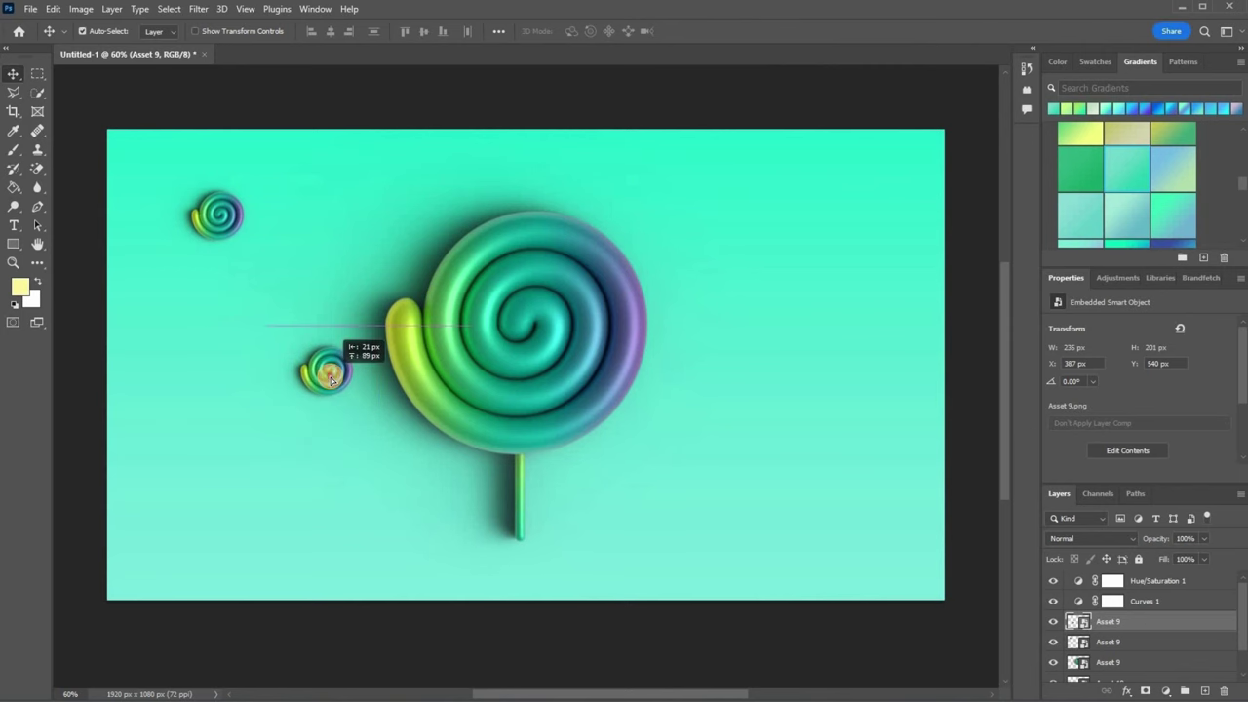